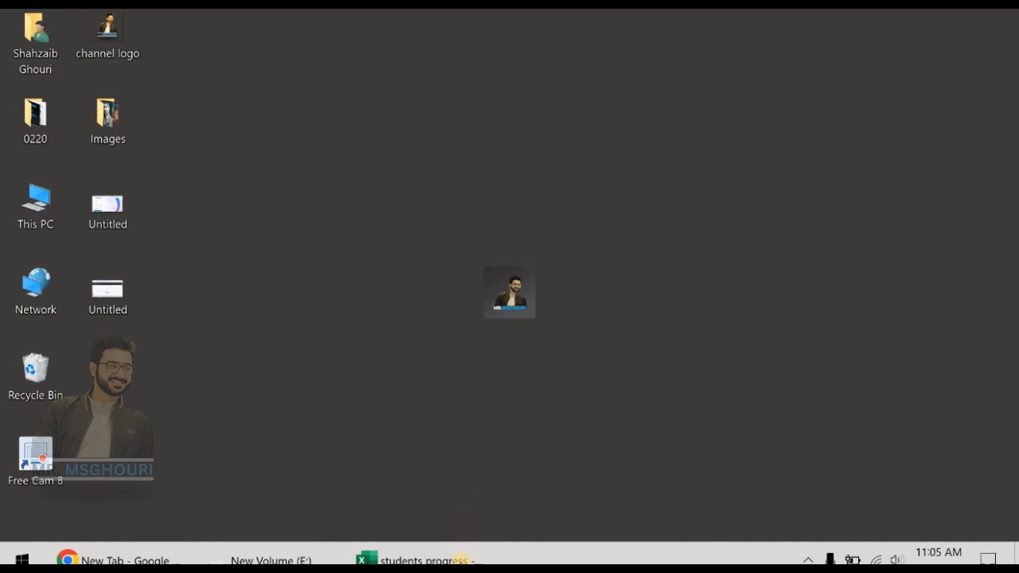
# Switch to the students progress workbook in Excel.
pyautogui.click(459, 557)
pyautogui.click(428, 284)
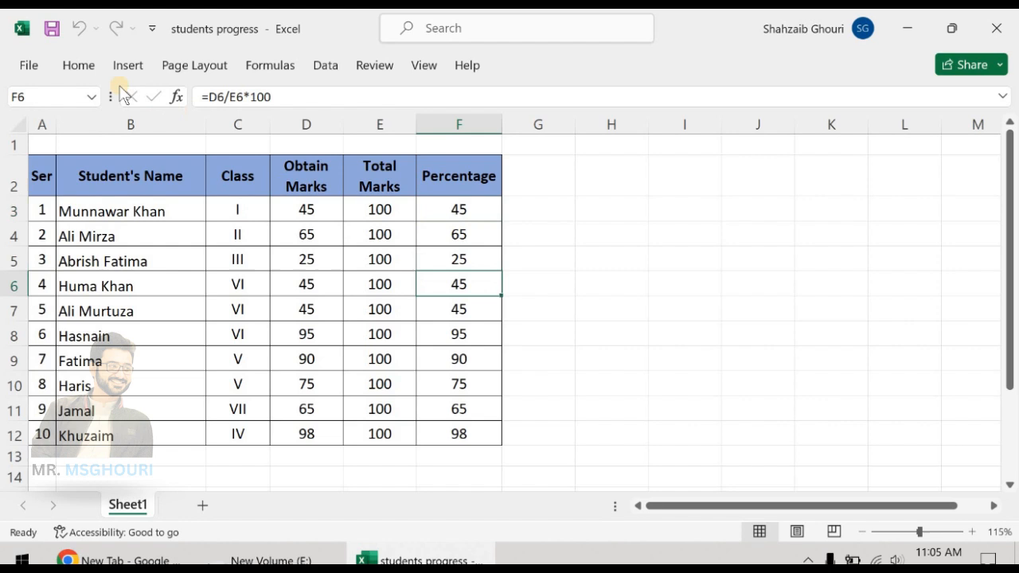
pyautogui.click(79, 66)
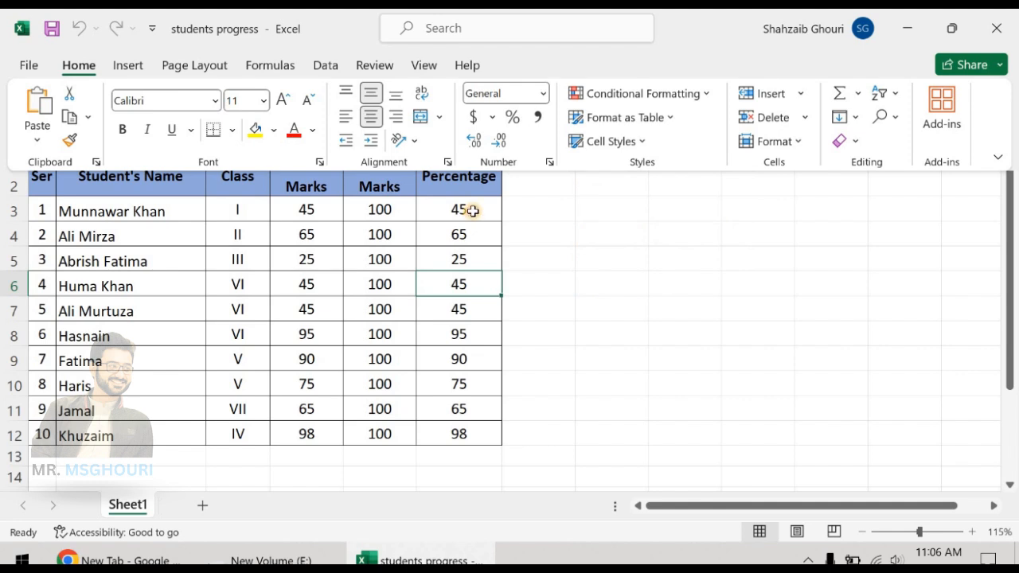
# Check the formulas in the Percentage column and select its values in F3:F12.
pyautogui.click(472, 211)
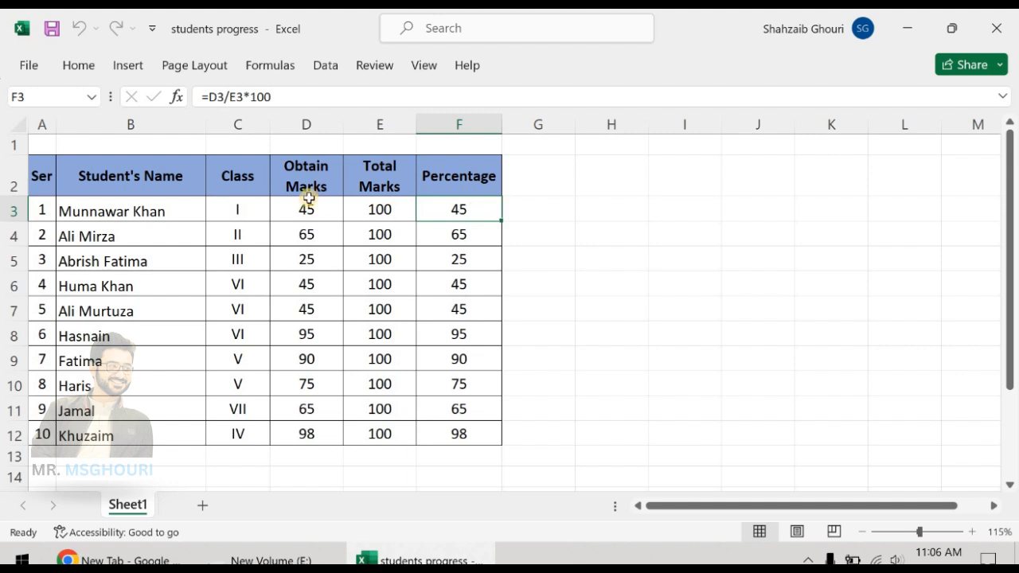
pyautogui.click(470, 252)
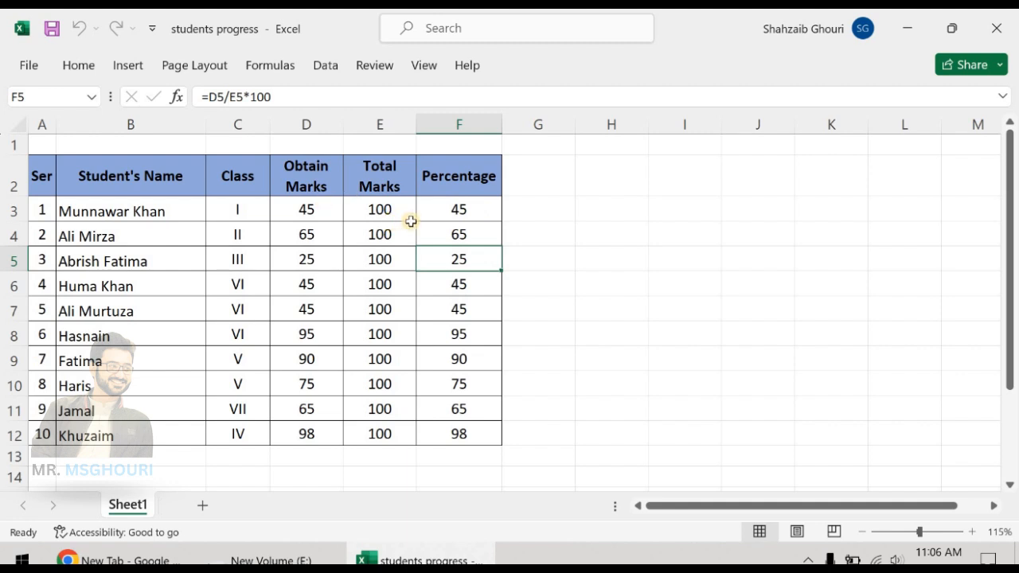
pyautogui.click(459, 208)
pyautogui.moveTo(447, 266); pyautogui.dragTo(446, 439)
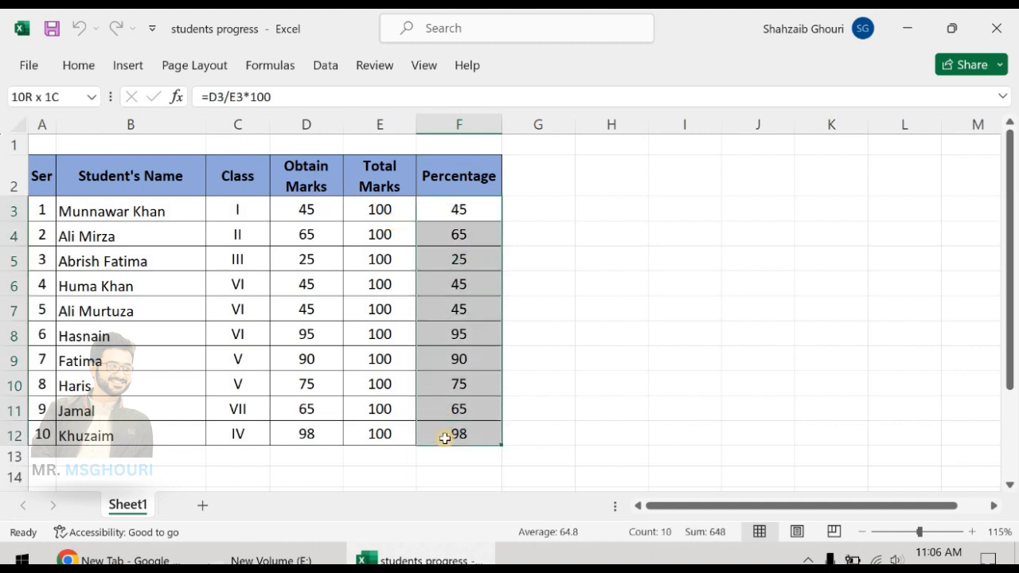
pyautogui.moveTo(480, 213); pyautogui.dragTo(465, 433)
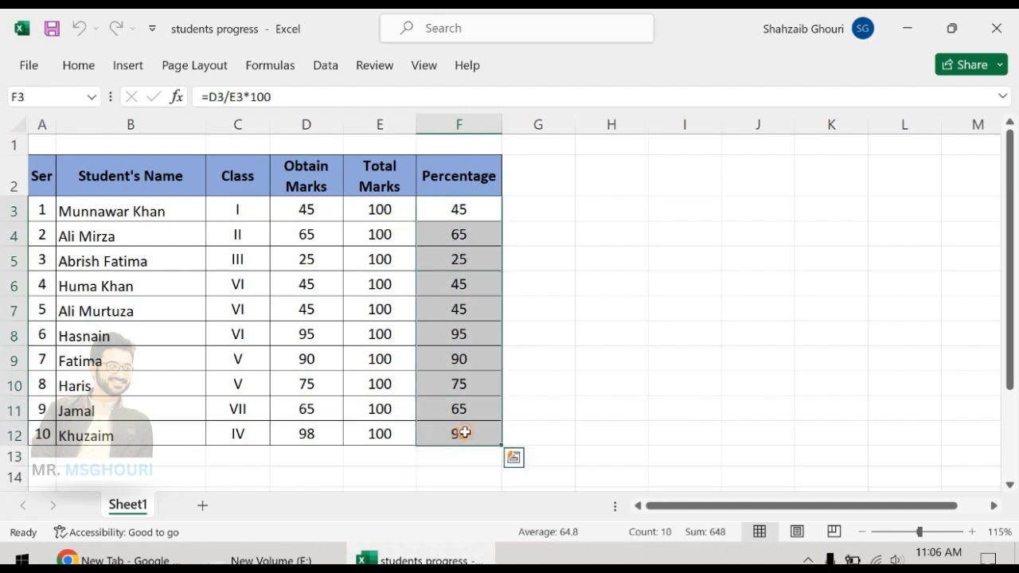
# Try a Greater Than 50 highlight rule with Light Red Fill with Dark Red Text on the percentages, and undo it.
pyautogui.click(90, 70)
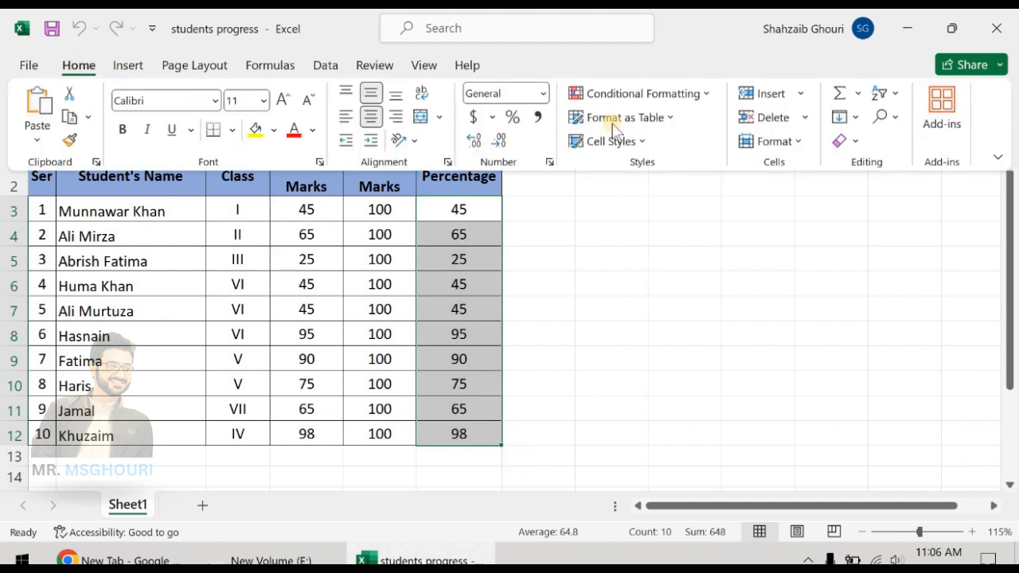
pyautogui.click(703, 94)
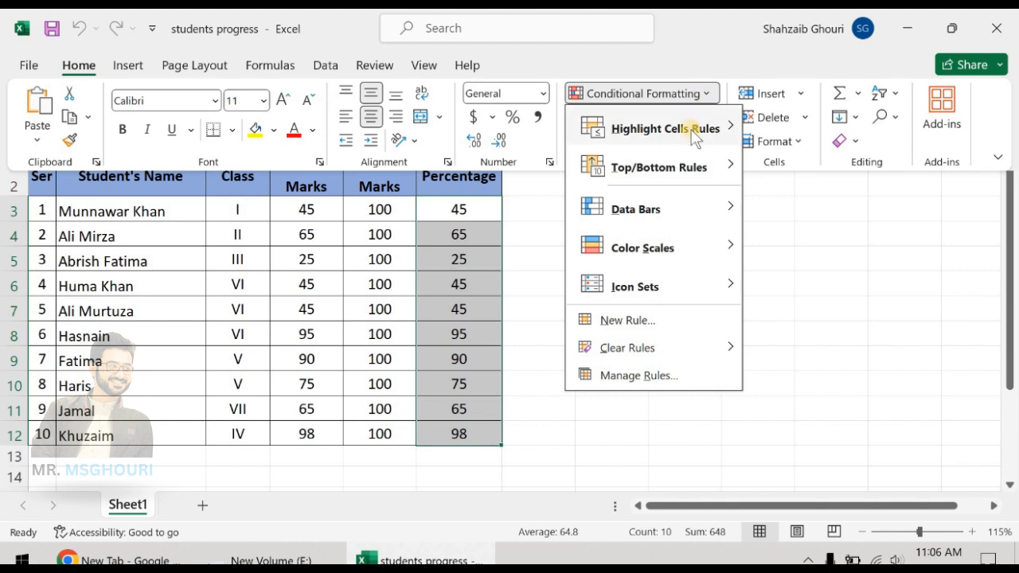
pyautogui.moveTo(694, 136)
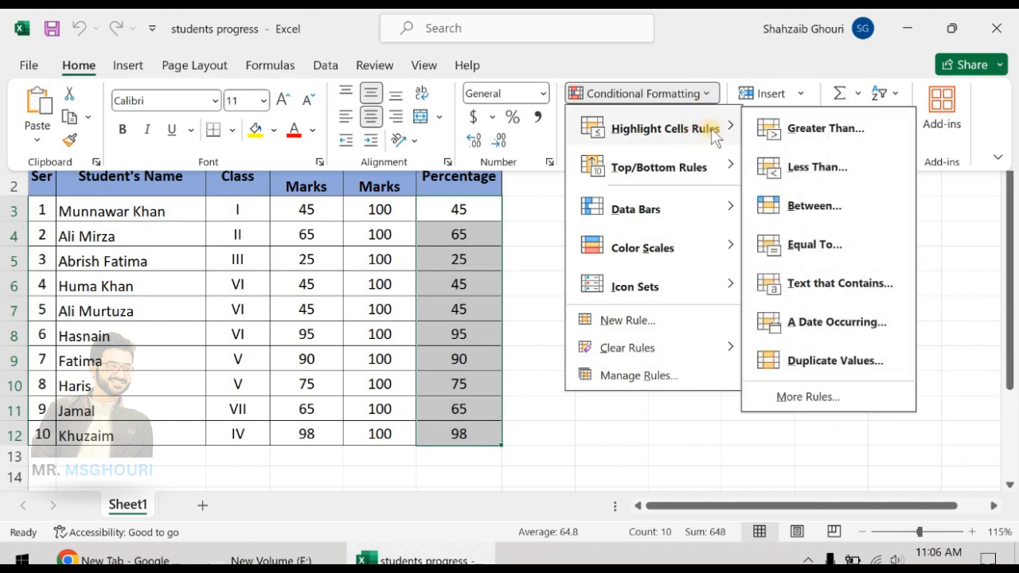
pyautogui.click(832, 135)
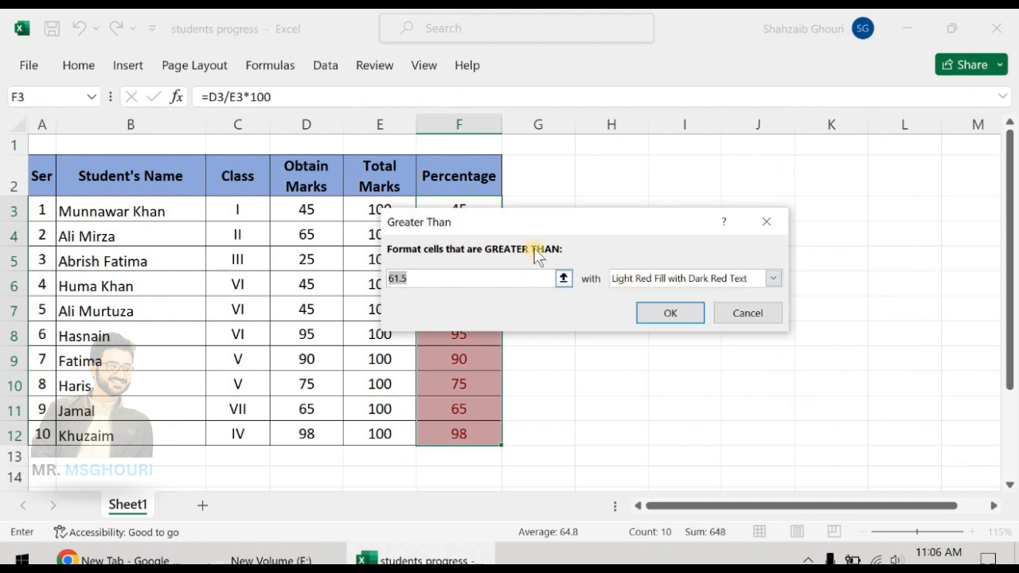
pyautogui.moveTo(561, 223); pyautogui.dragTo(720, 164)
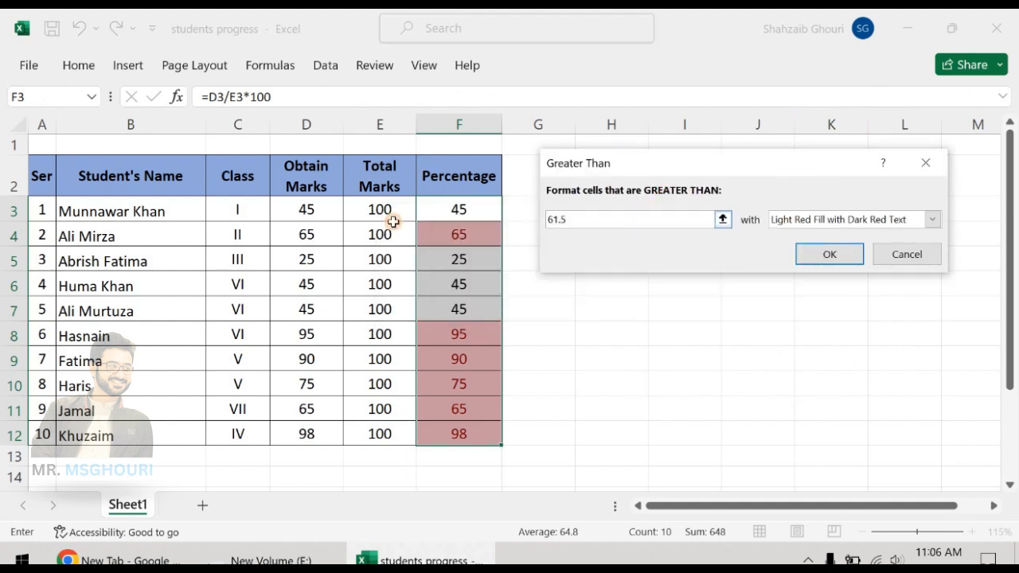
pyautogui.write('50')
pyautogui.click(841, 255)
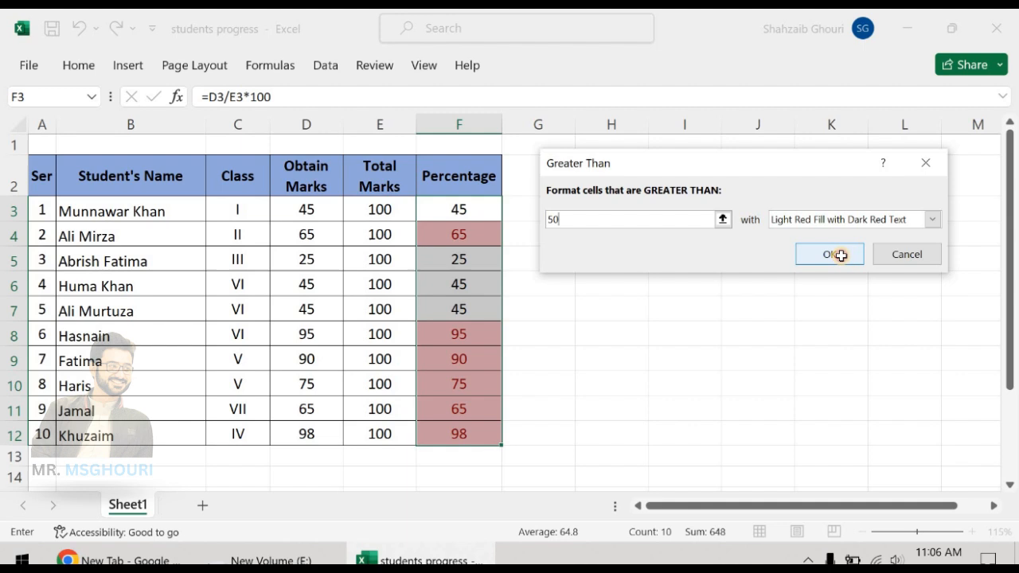
pyautogui.click(749, 311)
pyautogui.hotkey('ctrl', 'z')
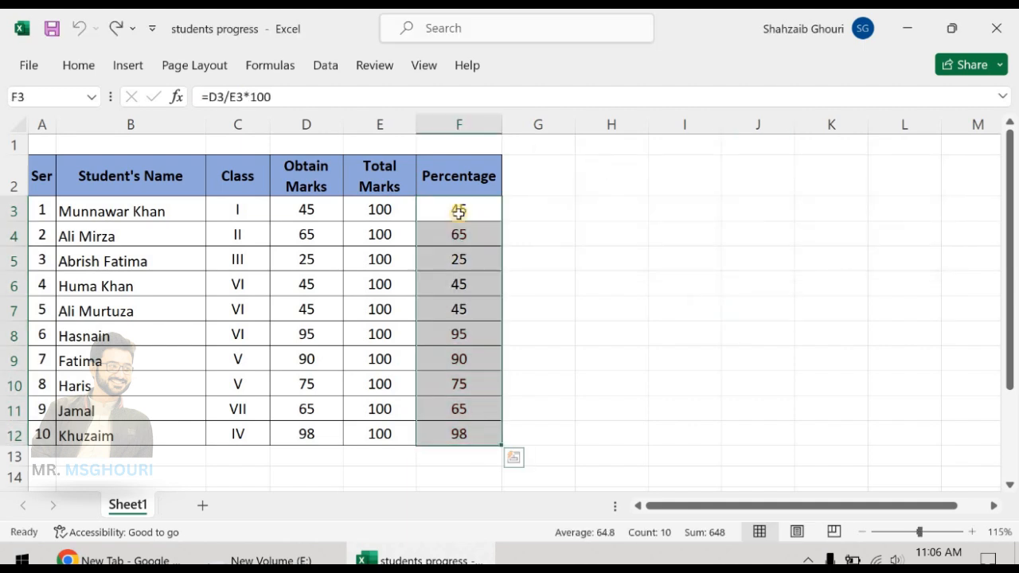
# Preview a Less Than 50 highlight rule with Light Red Fill with Dark Red Text on the percentages, and cancel it.
pyautogui.click(78, 64)
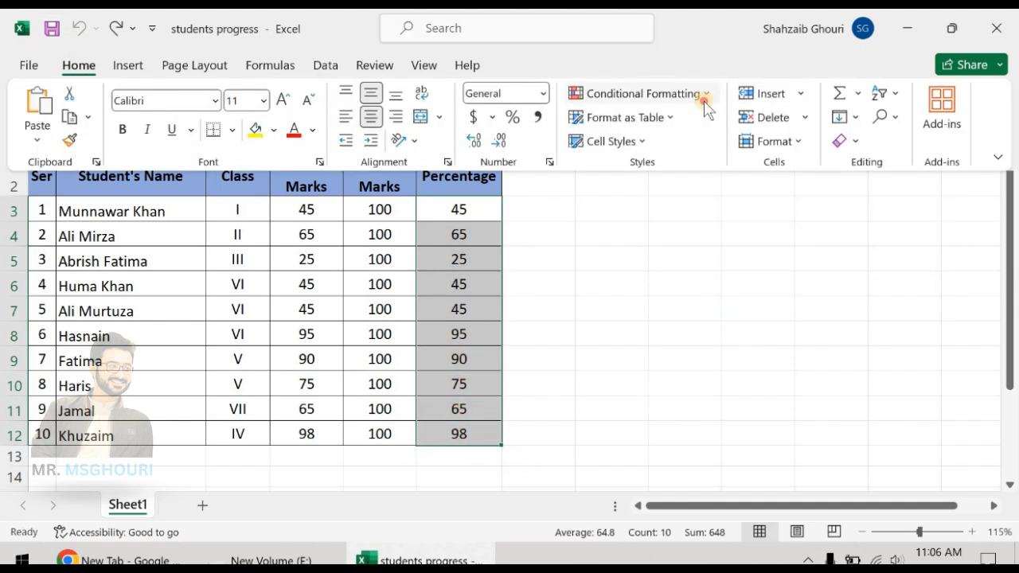
pyautogui.click(704, 96)
pyautogui.moveTo(704, 140)
pyautogui.click(819, 168)
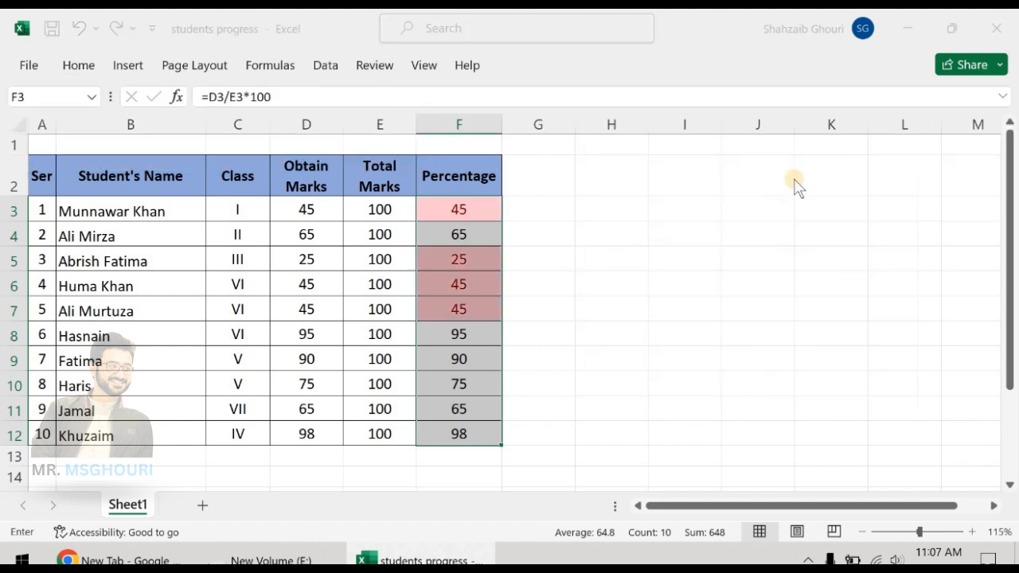
pyautogui.write('50')
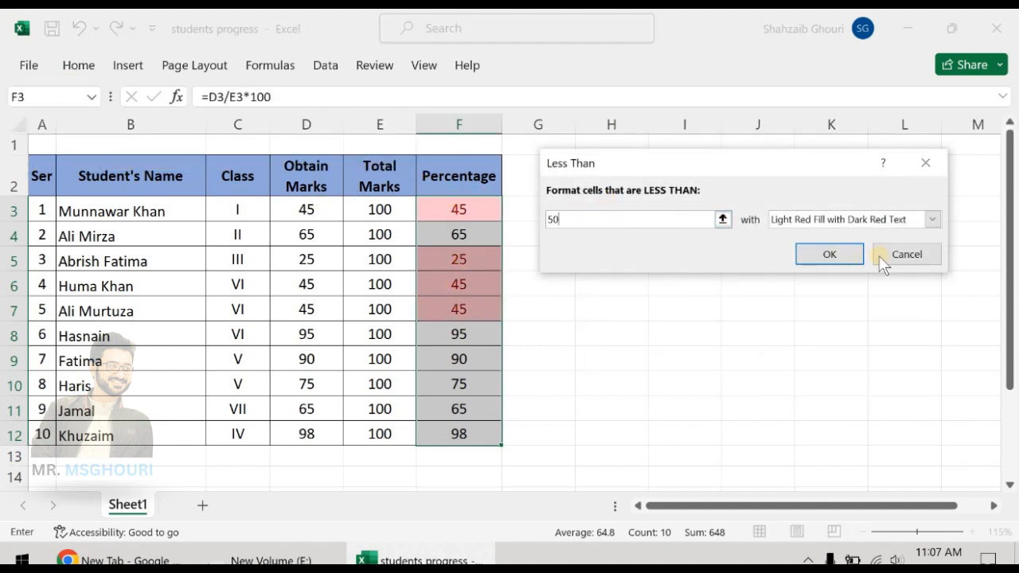
pyautogui.click(908, 254)
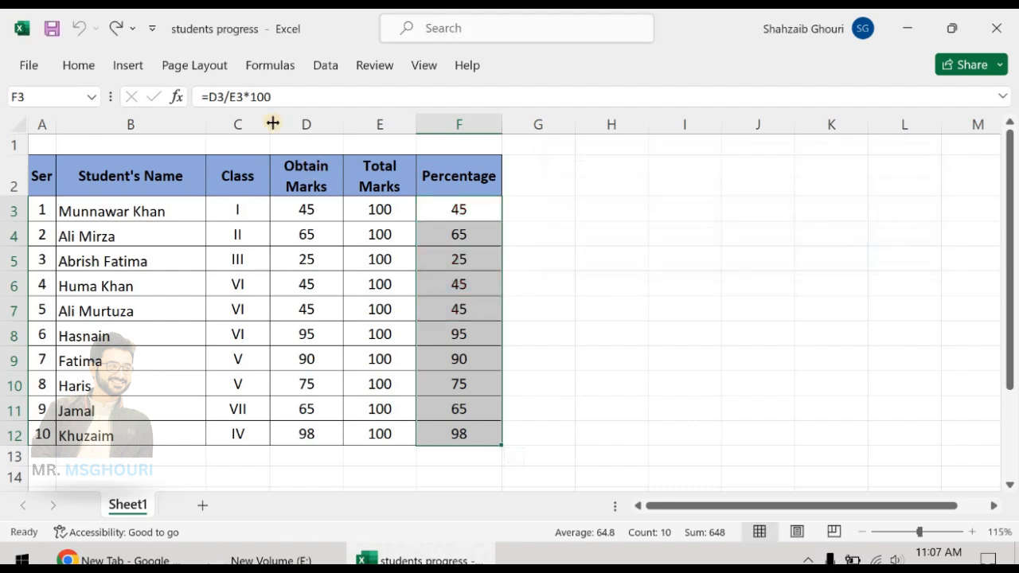
# Preview a Between highlight rule on the percentages with limits 50 and 60.
pyautogui.click(89, 71)
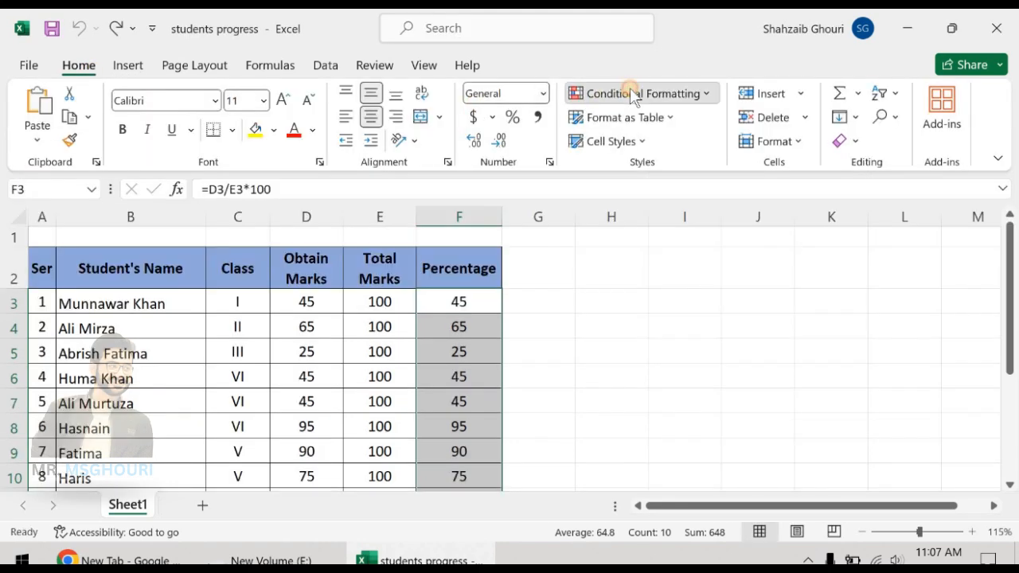
pyautogui.click(630, 91)
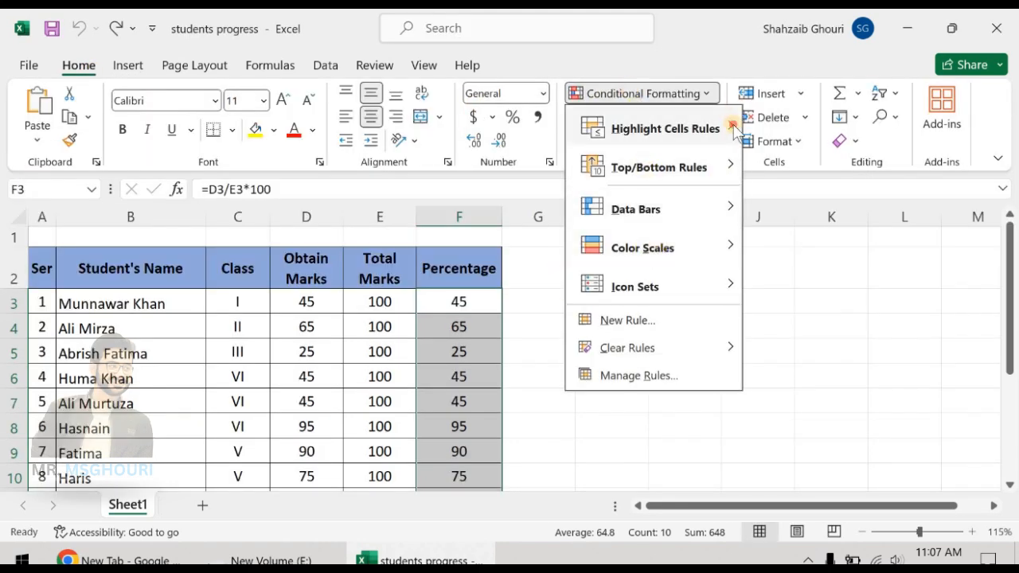
pyautogui.moveTo(716, 129)
pyautogui.click(816, 209)
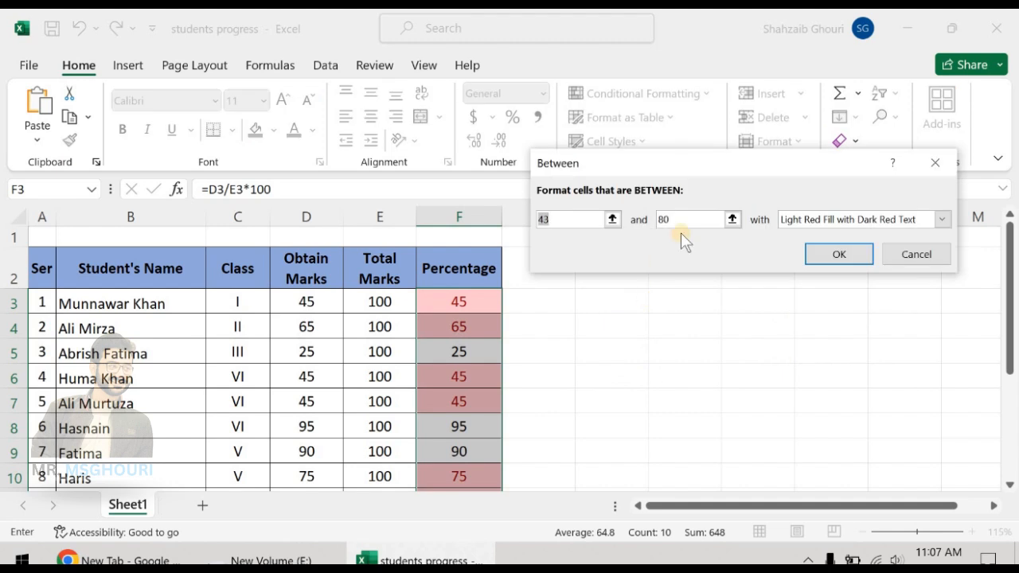
pyautogui.click(587, 223)
pyautogui.press('BackSpace')
pyautogui.press('BackSpace')
pyautogui.write('50')
pyautogui.press('Tab')
pyautogui.write('60')
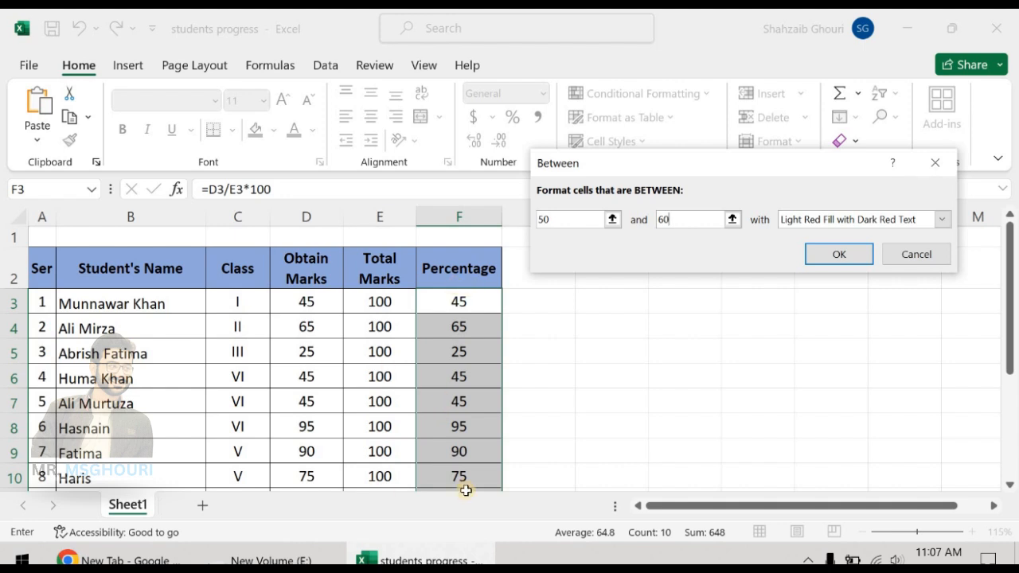
# Set the upper limit of the Between rule to 75, and cancel the rule.
pyautogui.moveTo(685, 222); pyautogui.dragTo(645, 225)
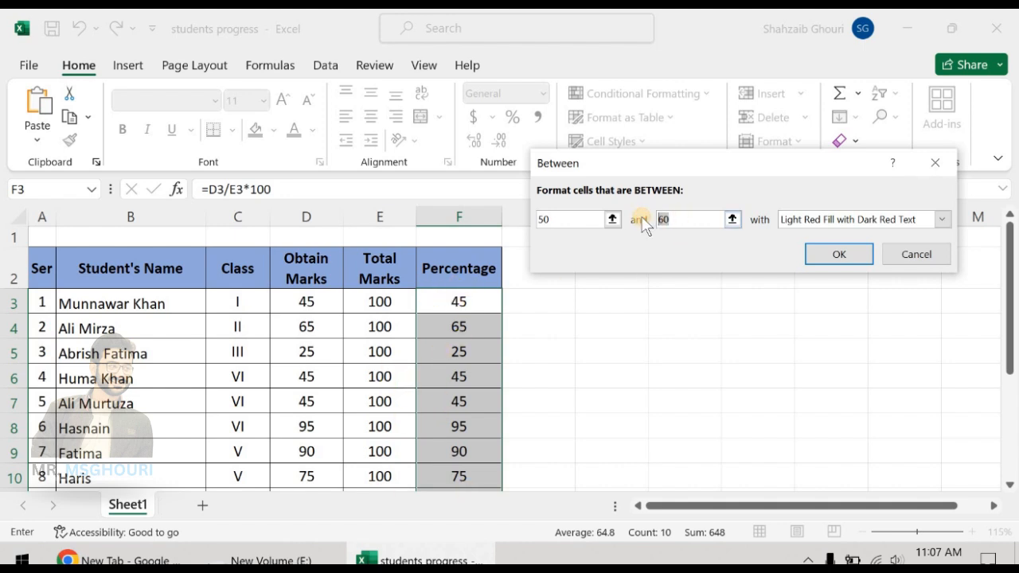
pyautogui.write('75')
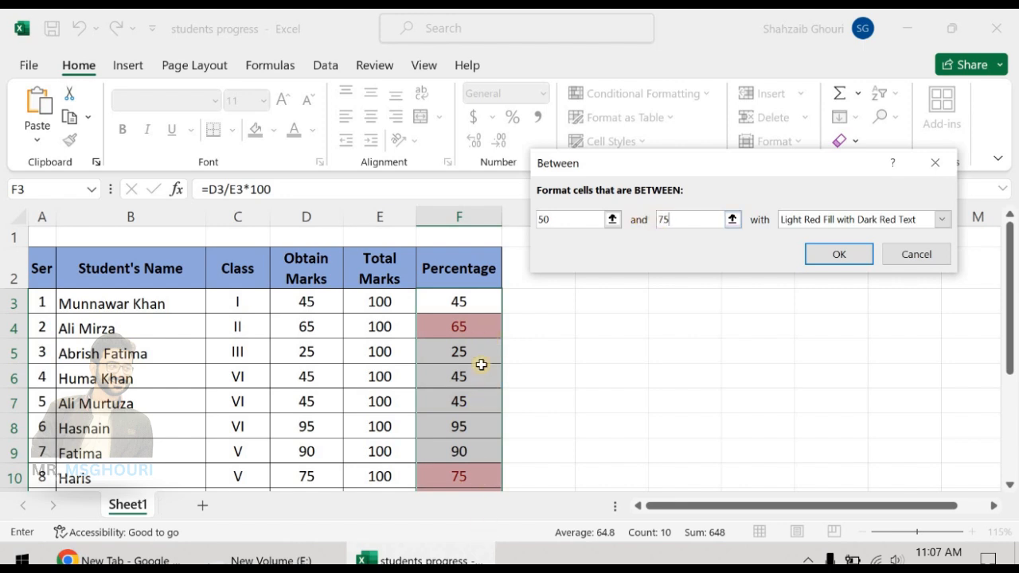
pyautogui.click(895, 261)
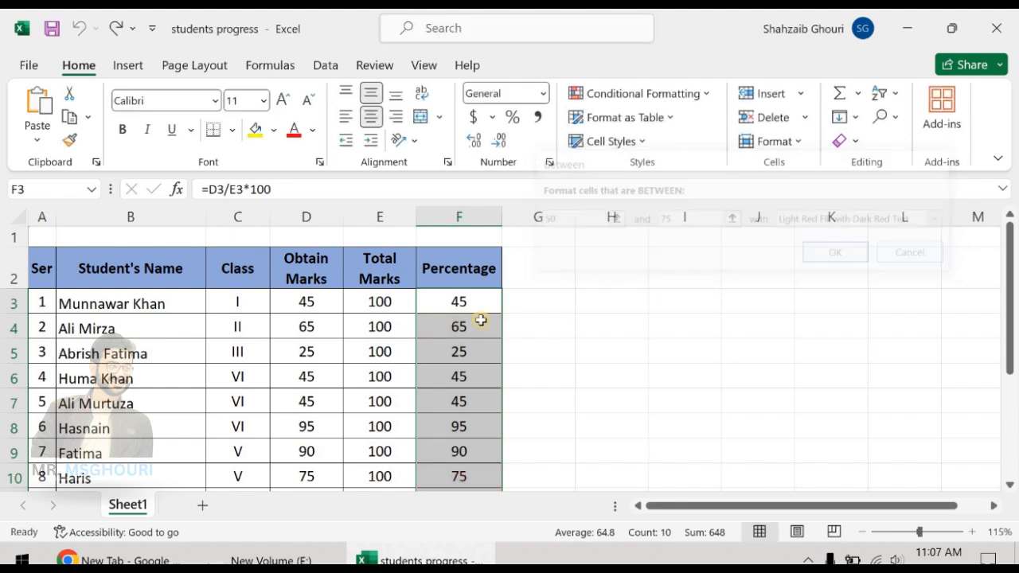
# Preview an Equal To 75 highlight rule on the percentages, and cancel it.
pyautogui.click(620, 93)
pyautogui.moveTo(618, 127)
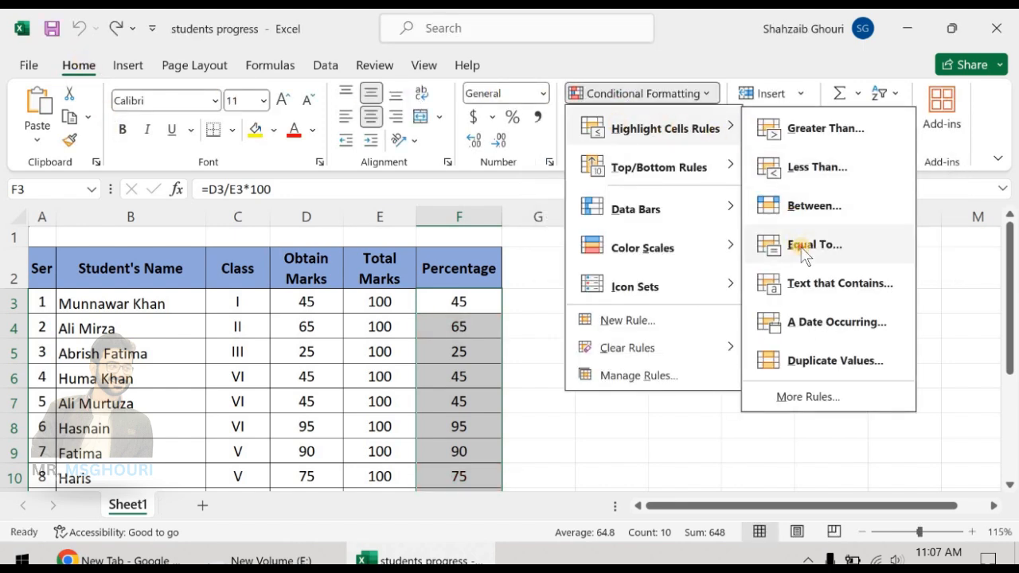
pyautogui.click(802, 245)
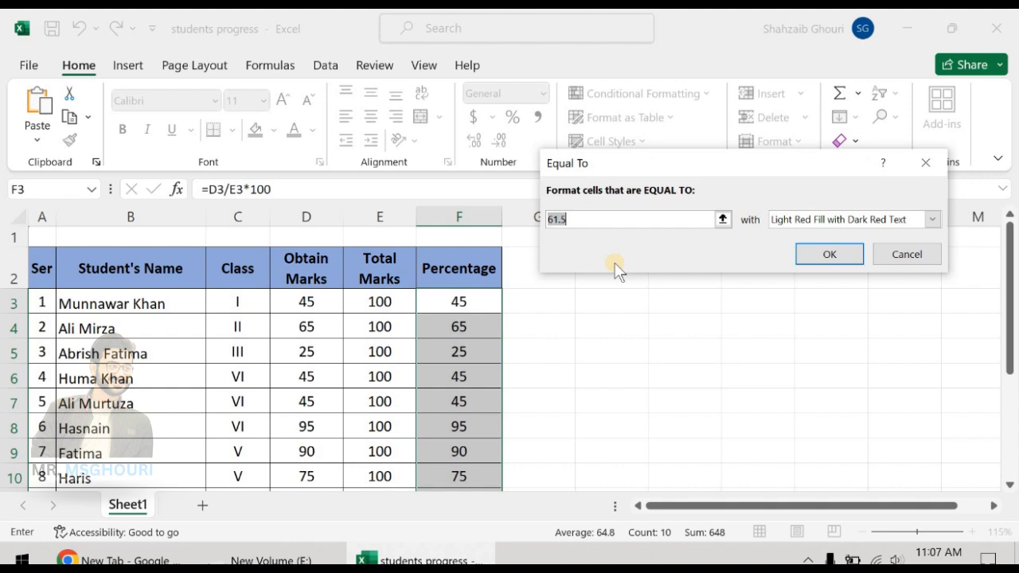
pyautogui.write('75')
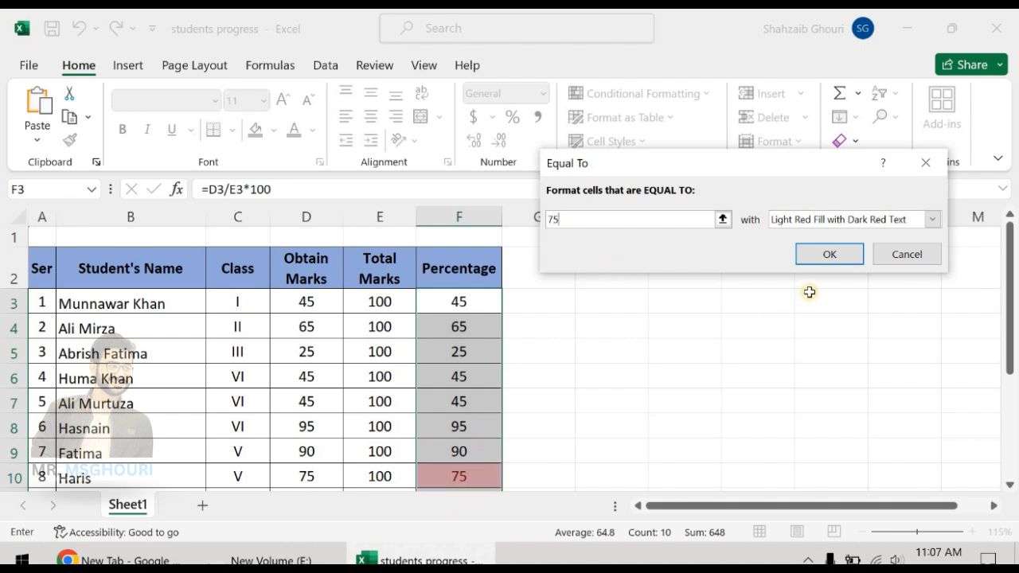
pyautogui.click(908, 255)
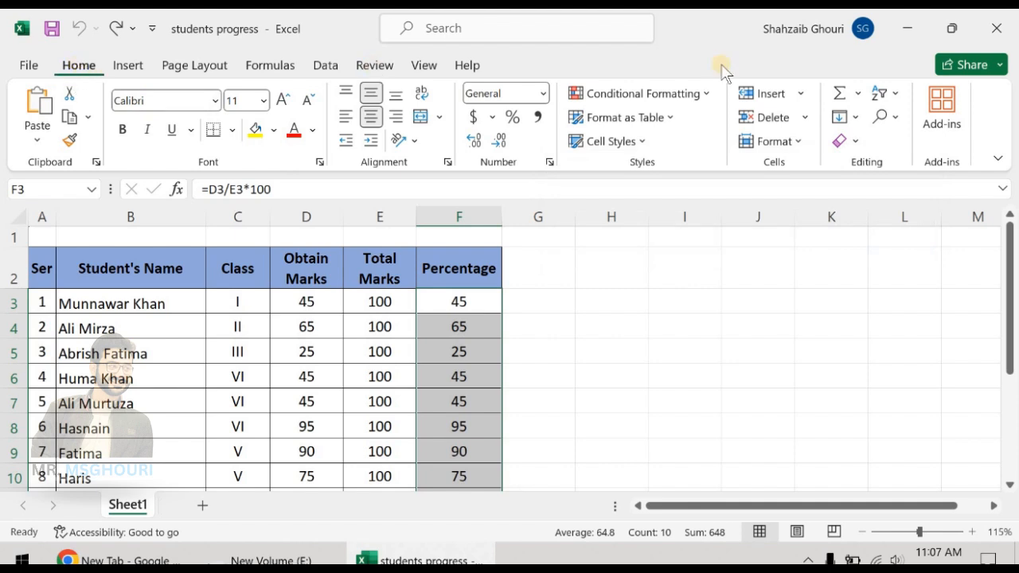
# Preview a Text That Contains highlight rule for 65 and check the percentage cells it marks.
pyautogui.click(708, 93)
pyautogui.moveTo(704, 131)
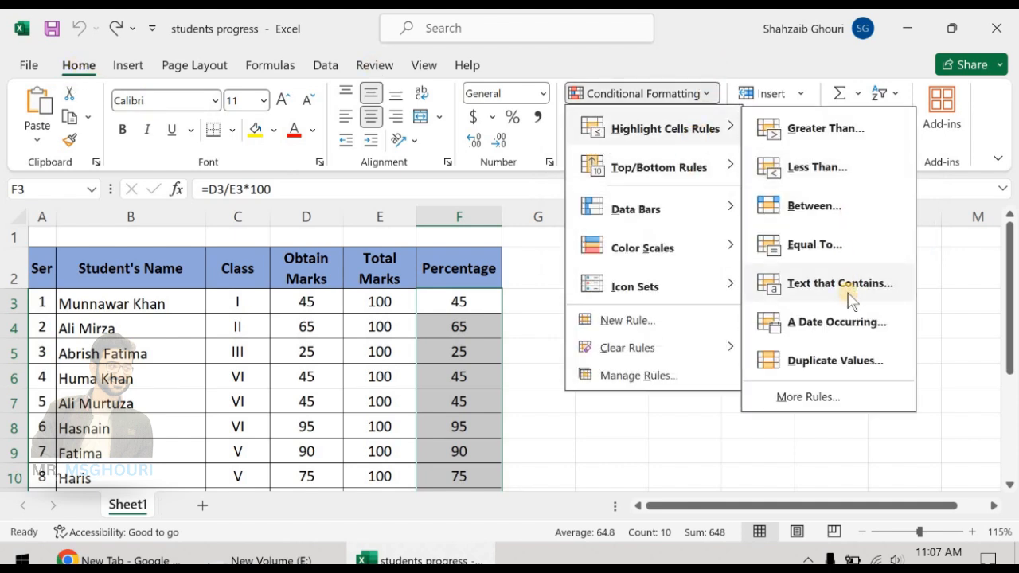
pyautogui.click(891, 283)
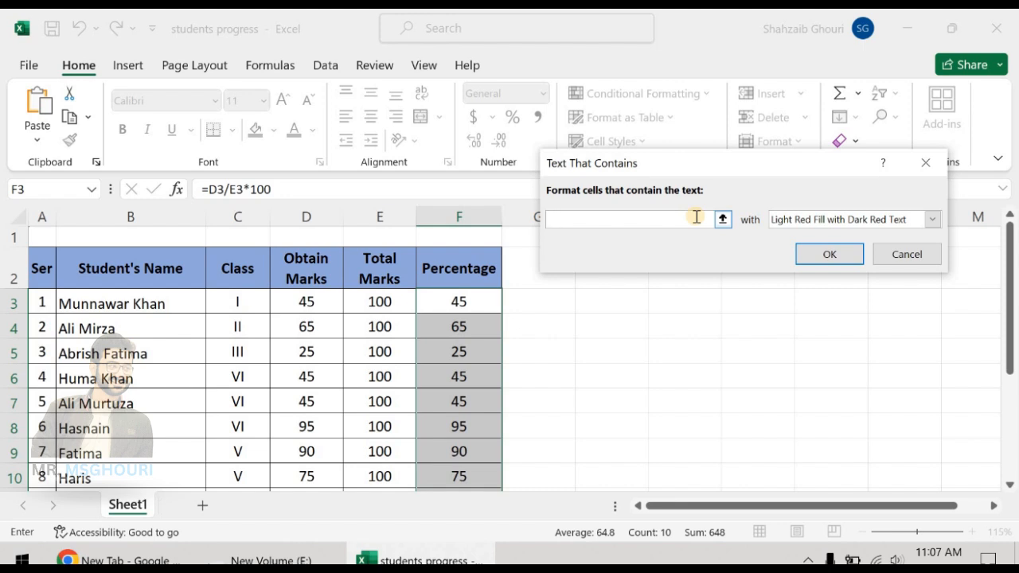
pyautogui.write('65')
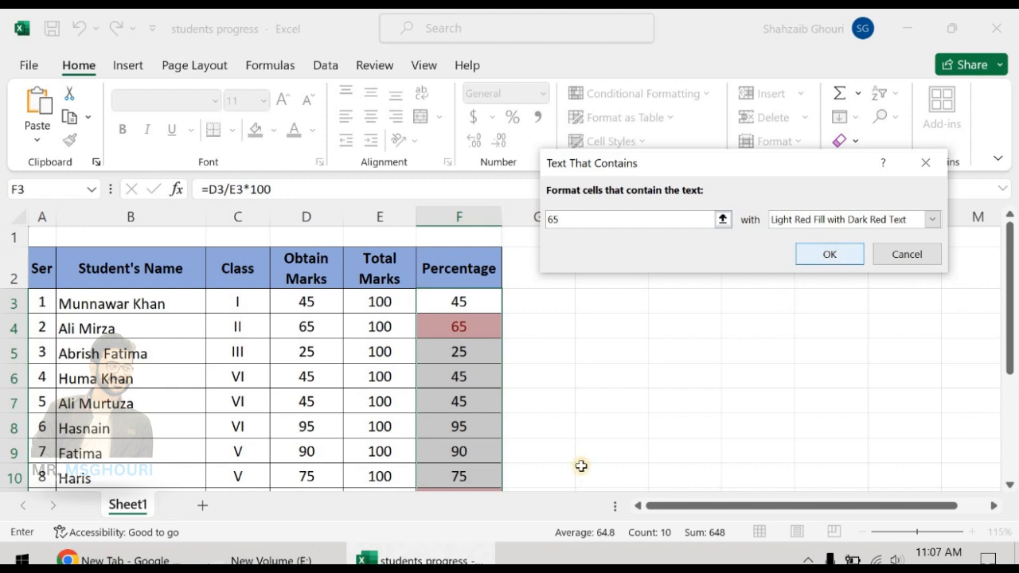
pyautogui.scroll(-2, 550, 390)
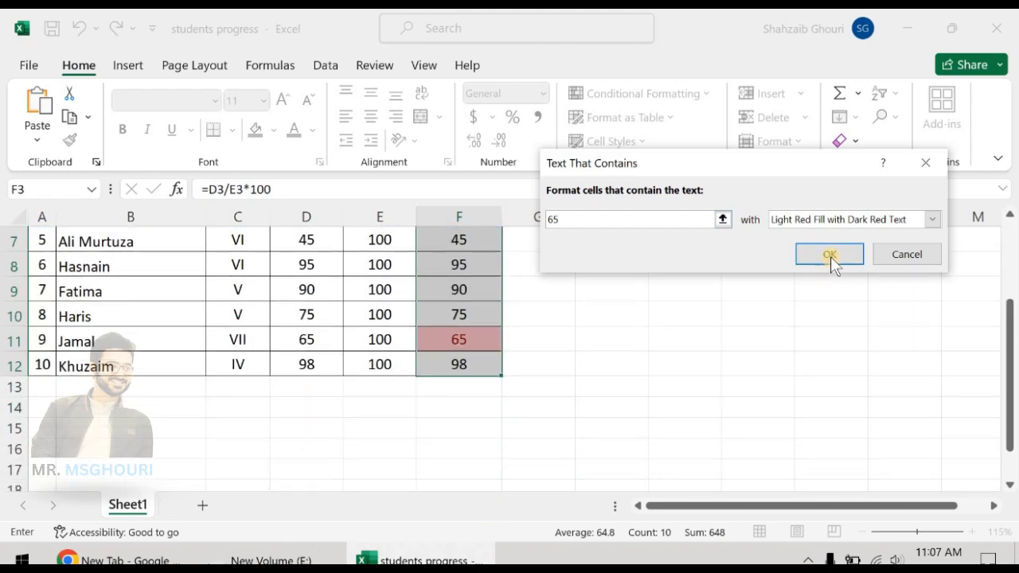
pyautogui.scroll(2, 464, 352)
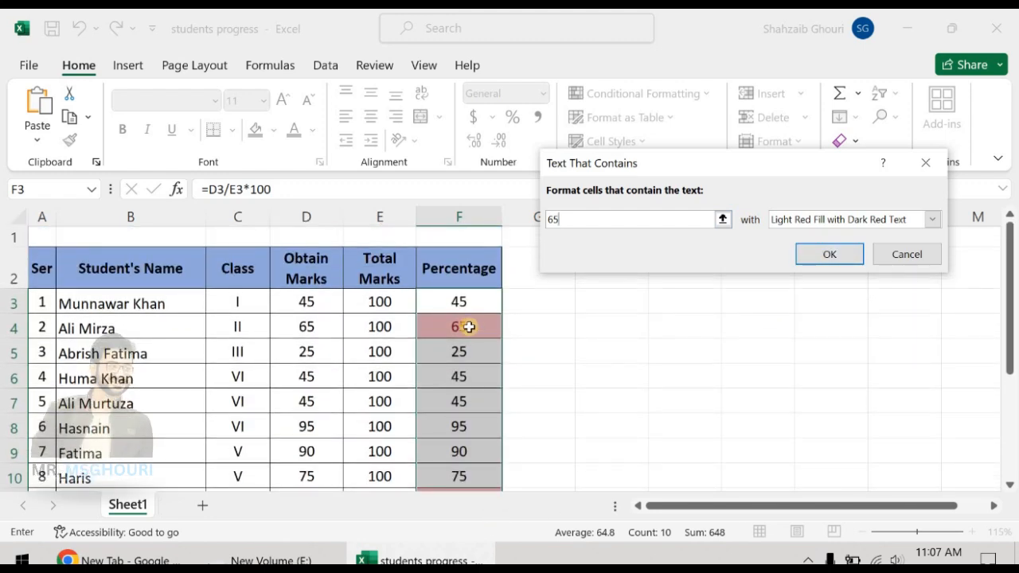
# Change the Text That Contains value to 45, and cancel the rule.
pyautogui.scroll(-2, 462, 326)
pyautogui.press('BackSpace')
pyautogui.press('BackSpace')
pyautogui.write('4')
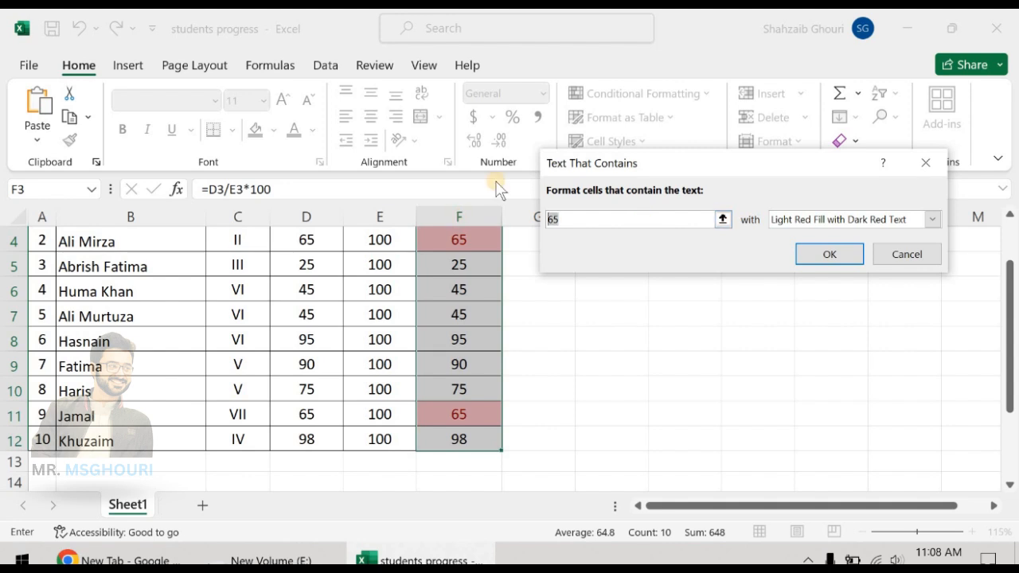
pyautogui.write('5')
pyautogui.click(912, 253)
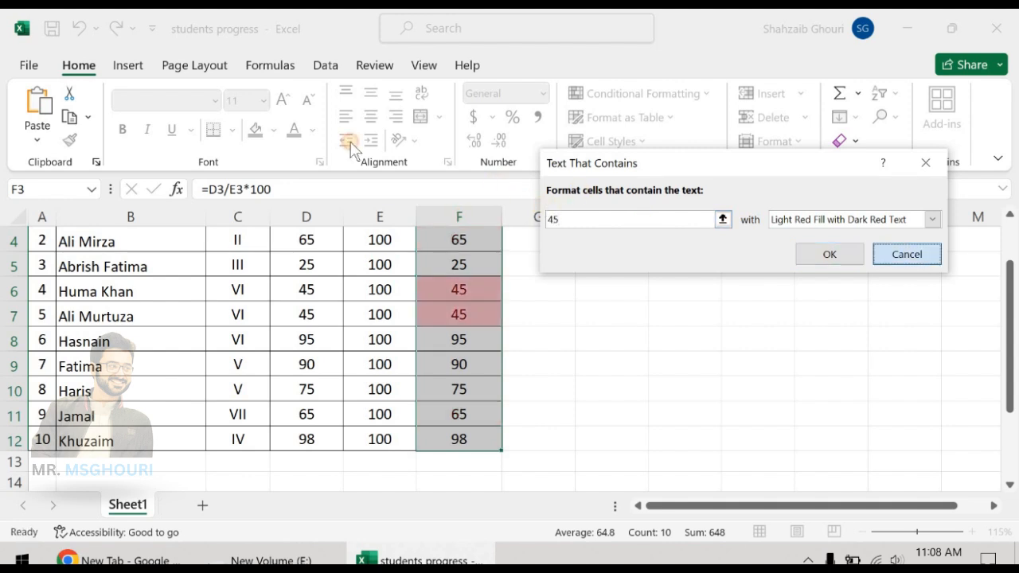
# Try a Duplicate Values highlight rule with Light Red Fill with Dark Red Text on the percentages, and undo it.
pyautogui.click(699, 95)
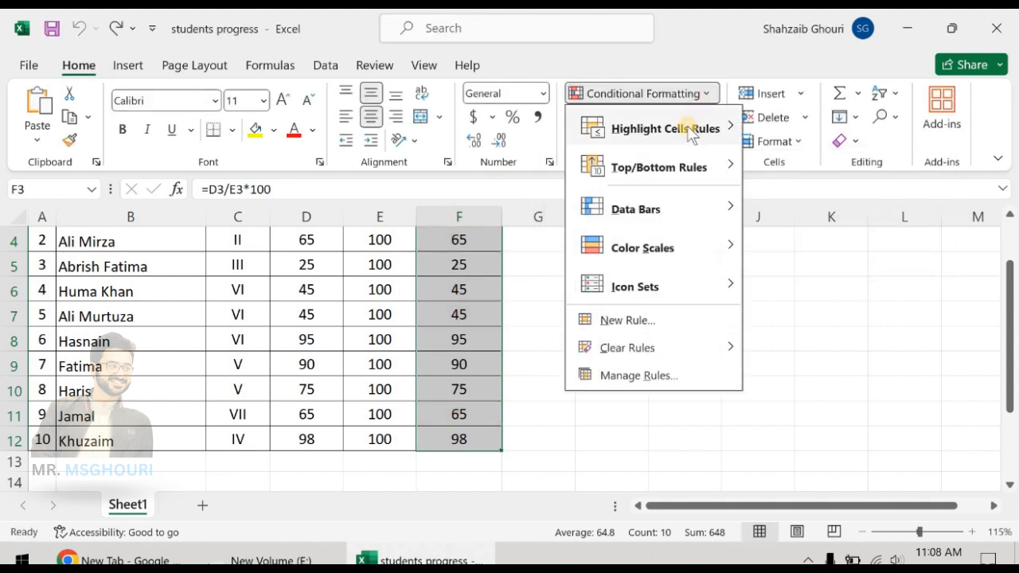
pyautogui.moveTo(690, 129)
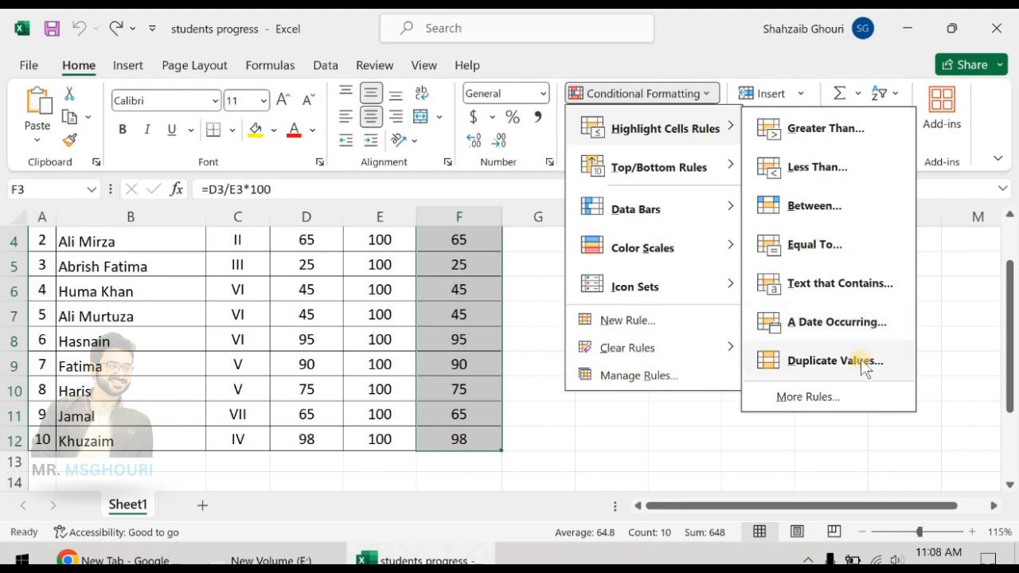
pyautogui.click(835, 361)
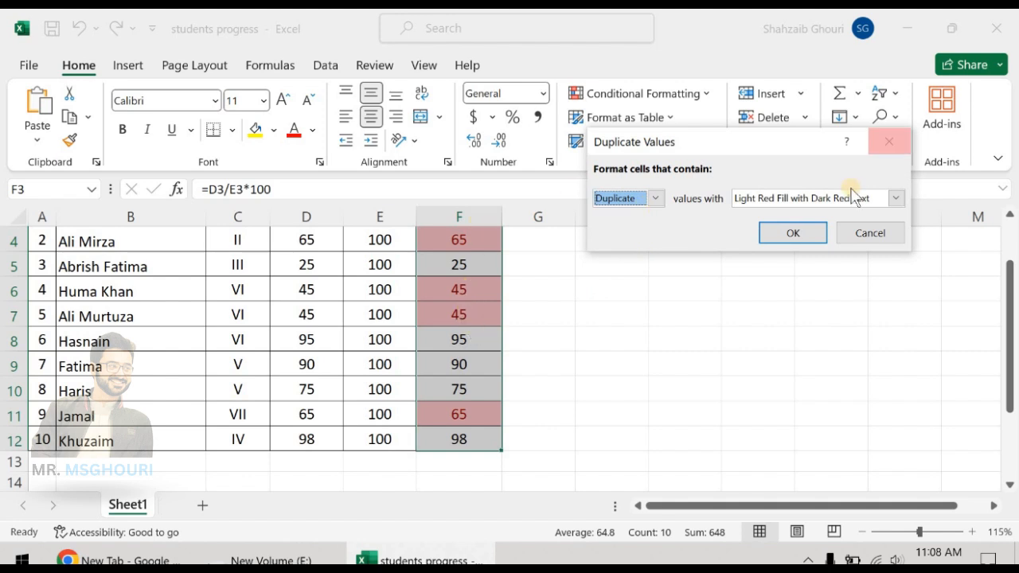
pyautogui.click(820, 232)
pyautogui.click(709, 308)
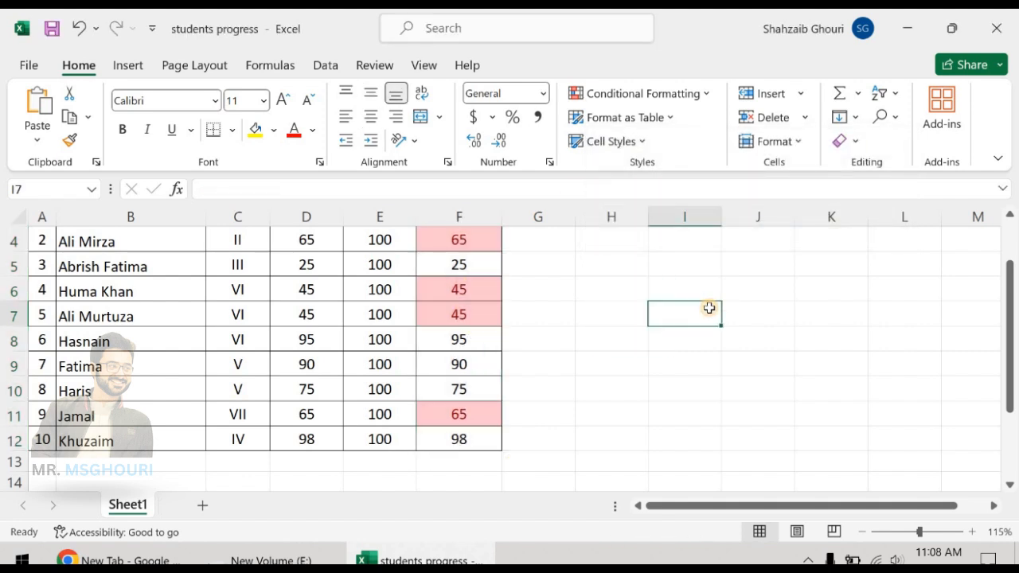
pyautogui.hotkey('ctrl', 'z')
pyautogui.scroll(3, 514, 313)
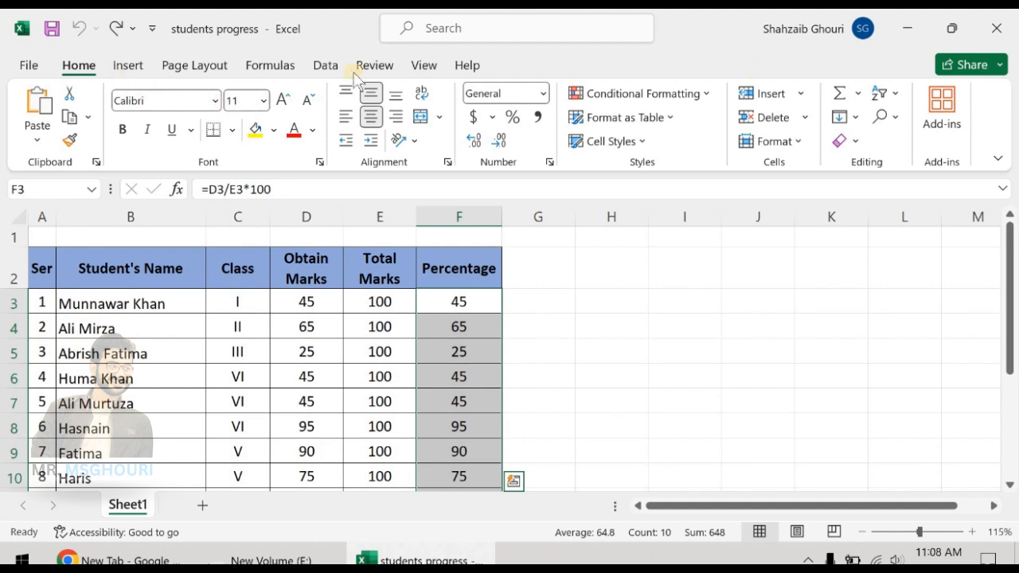
pyautogui.click(697, 95)
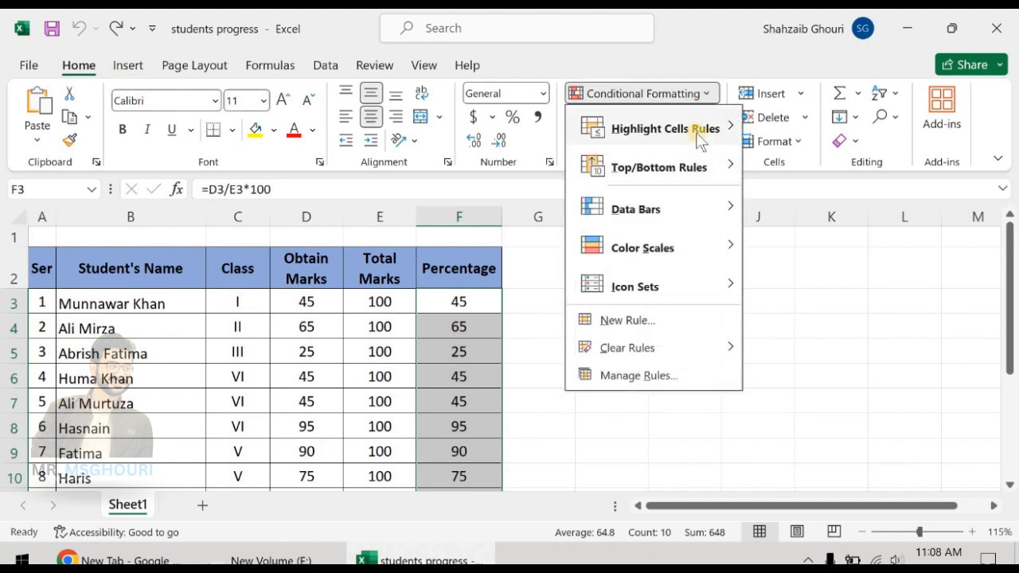
pyautogui.moveTo(696, 130)
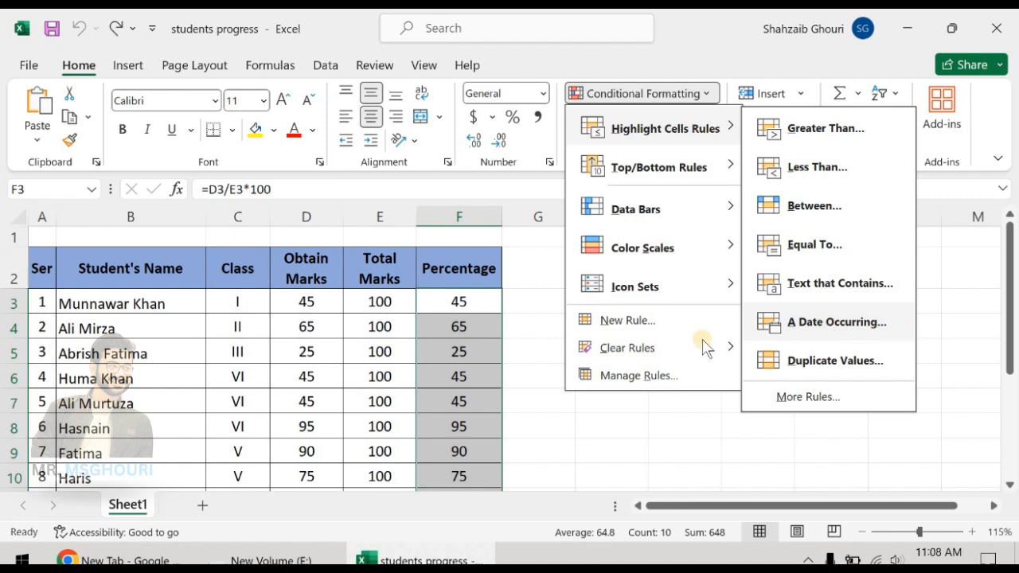
pyautogui.press('Escape')
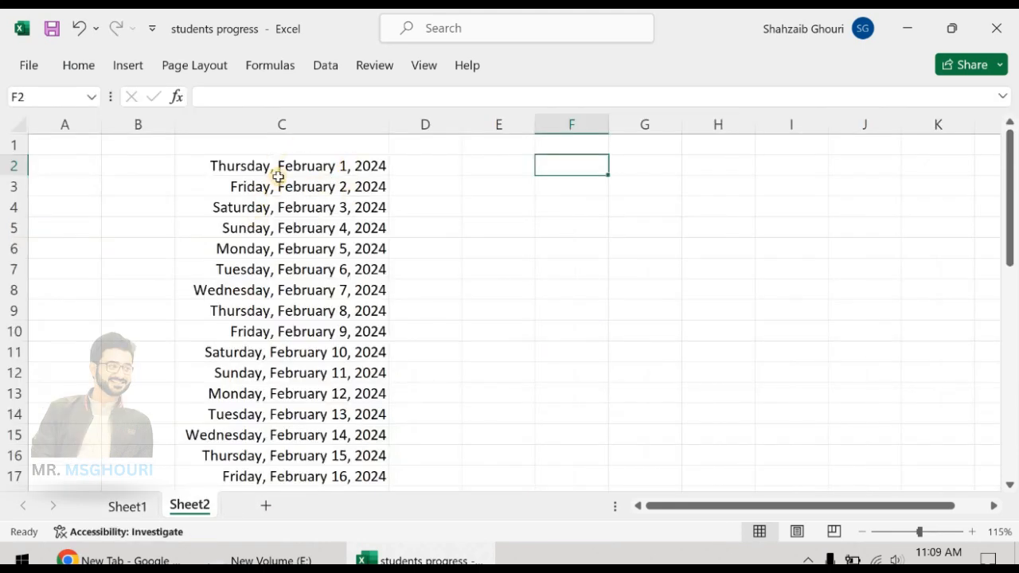
# Highlight the column C dates on Sheet2 occurring Yesterday with Light Red Fill with Dark Red Text, and check the marked cell.
pyautogui.click(281, 166)
pyautogui.scroll(-2, 270, 195)
pyautogui.scroll(-5, 271, 195)
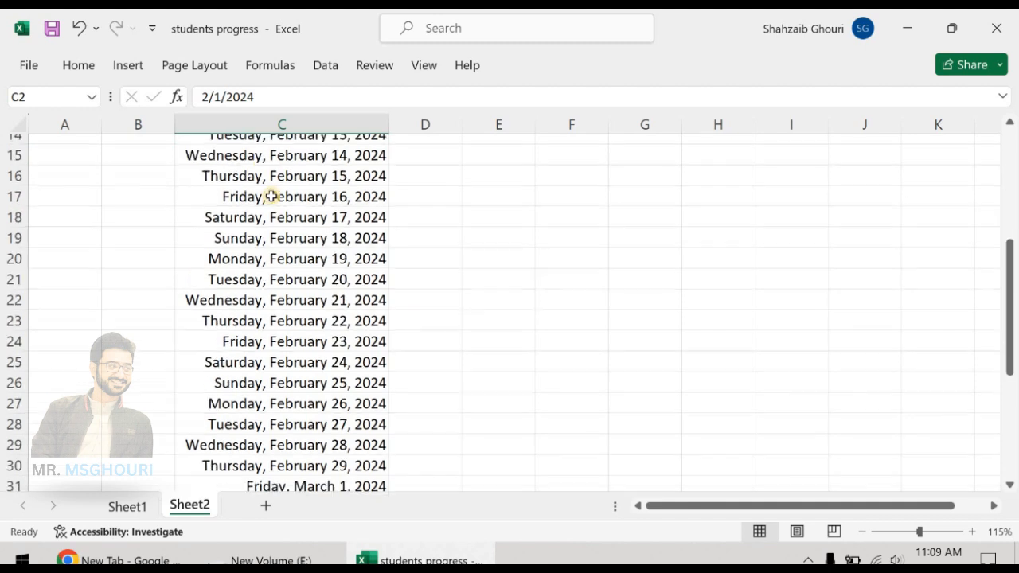
pyautogui.scroll(7, 398, 351)
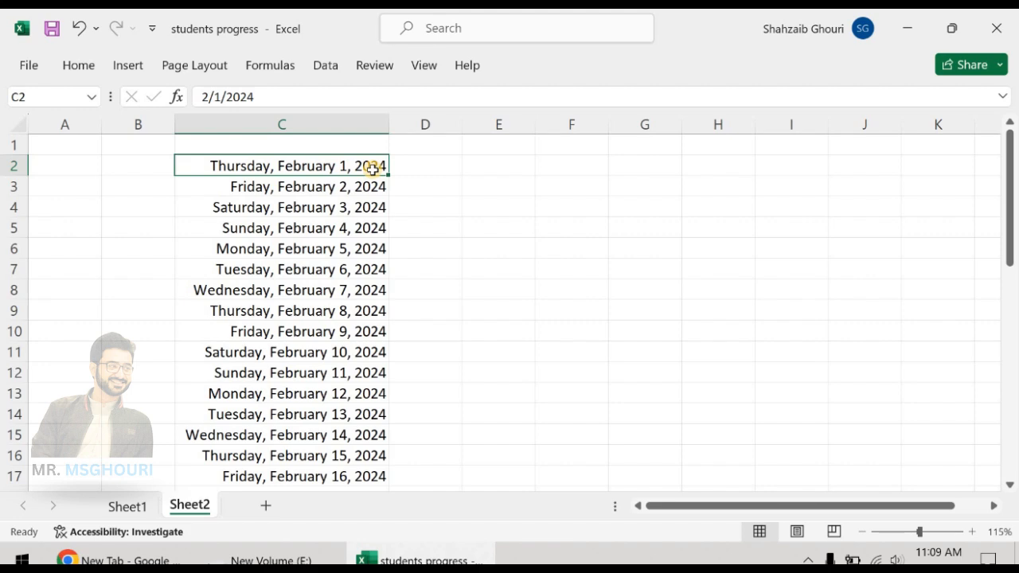
pyautogui.hotkey('ctrl', 'shift', 'Down')
pyautogui.scroll(8, 383, 199)
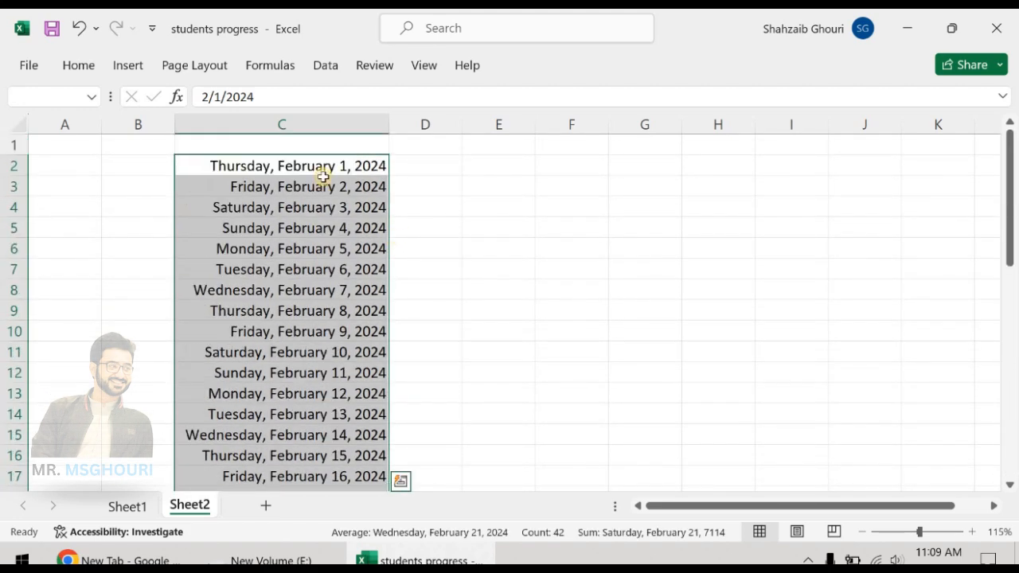
pyautogui.click(78, 67)
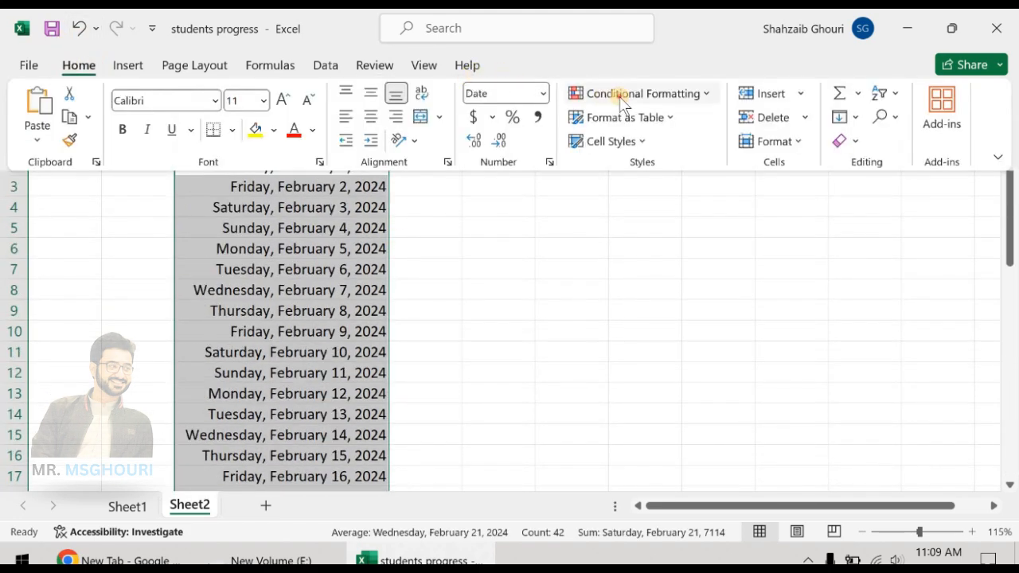
pyautogui.click(619, 94)
pyautogui.moveTo(637, 130)
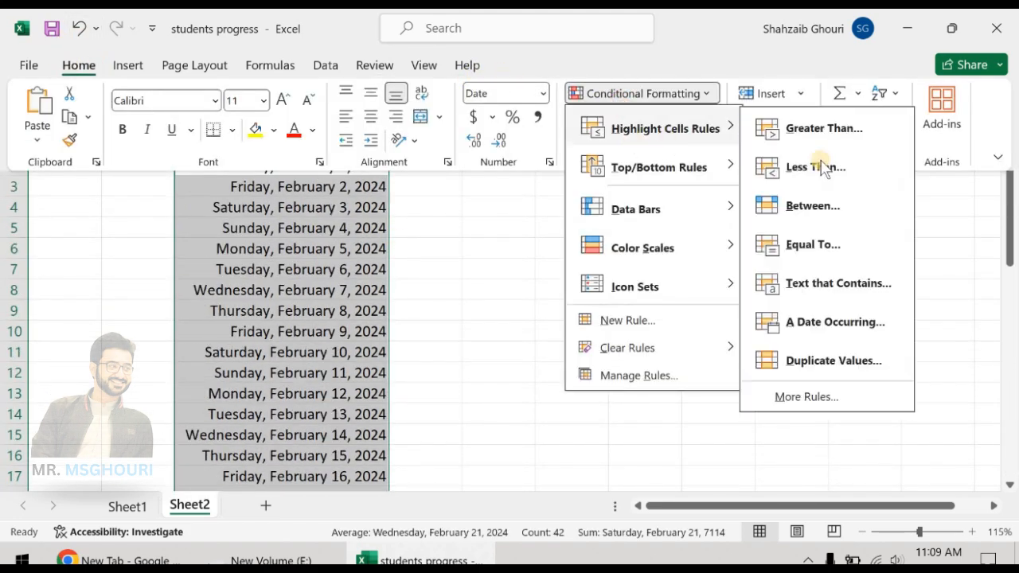
pyautogui.click(837, 323)
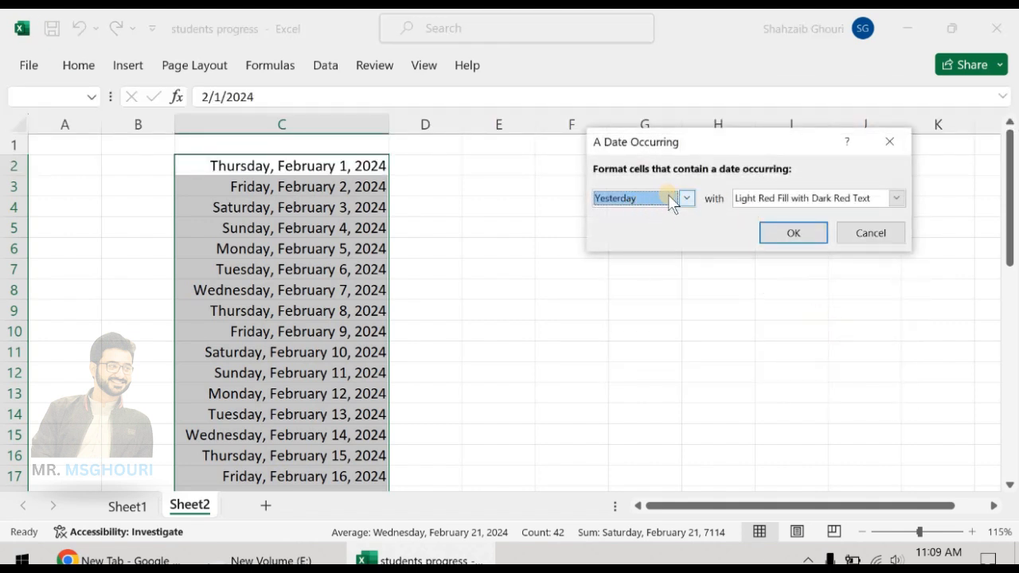
pyautogui.click(775, 234)
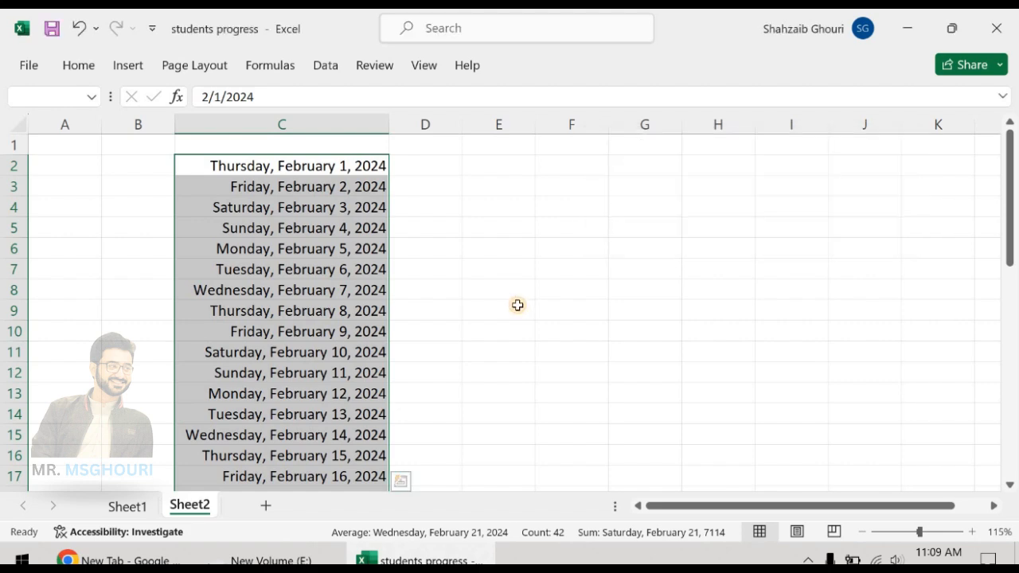
pyautogui.scroll(-3, 518, 305)
pyautogui.scroll(-1, 517, 305)
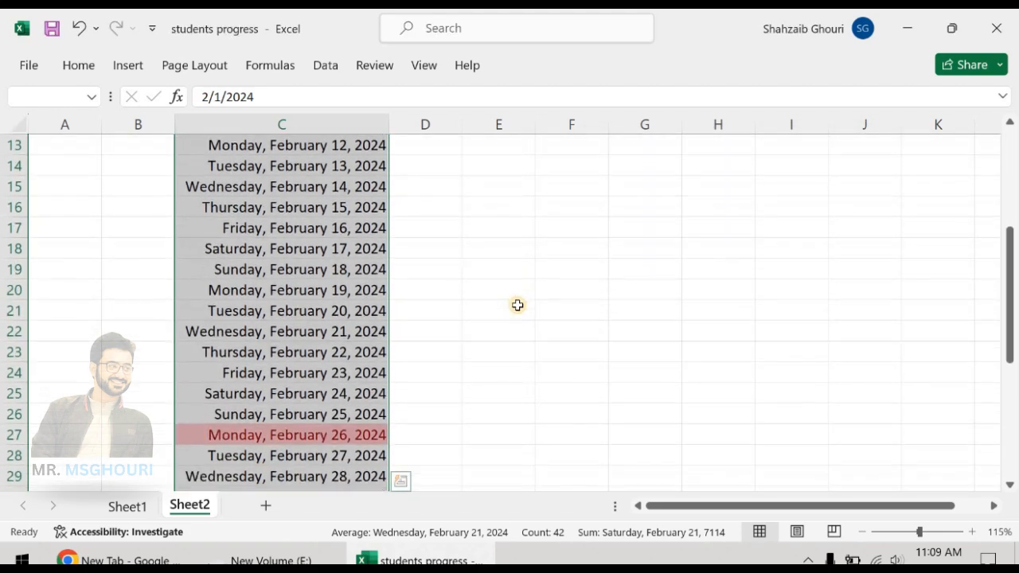
pyautogui.click(377, 437)
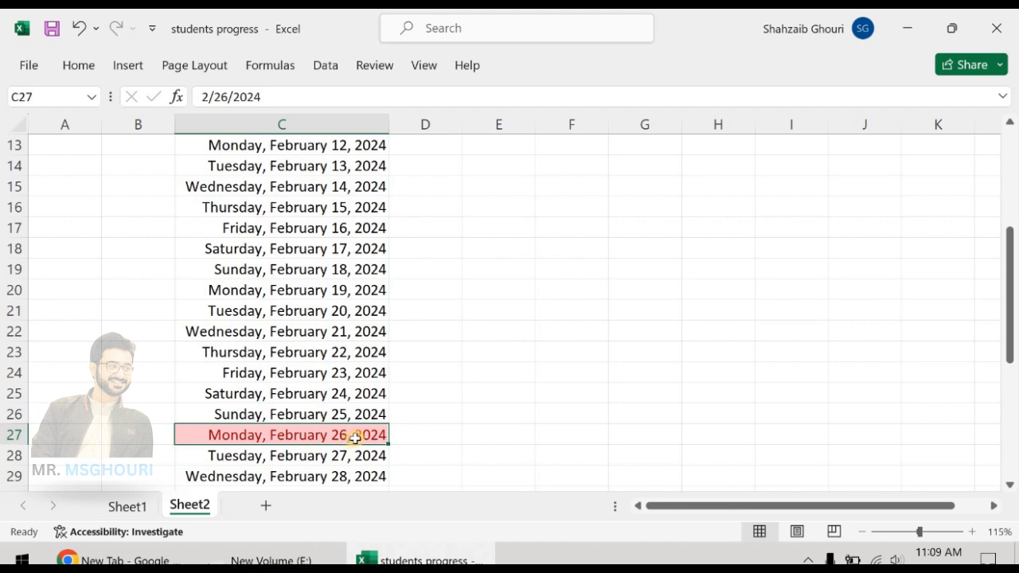
# Undo the Yesterday rule and highlight the column C dates occurring Last week with Light Red Fill with Dark Red Text.
pyautogui.hotkey('ctrl', 'Up')
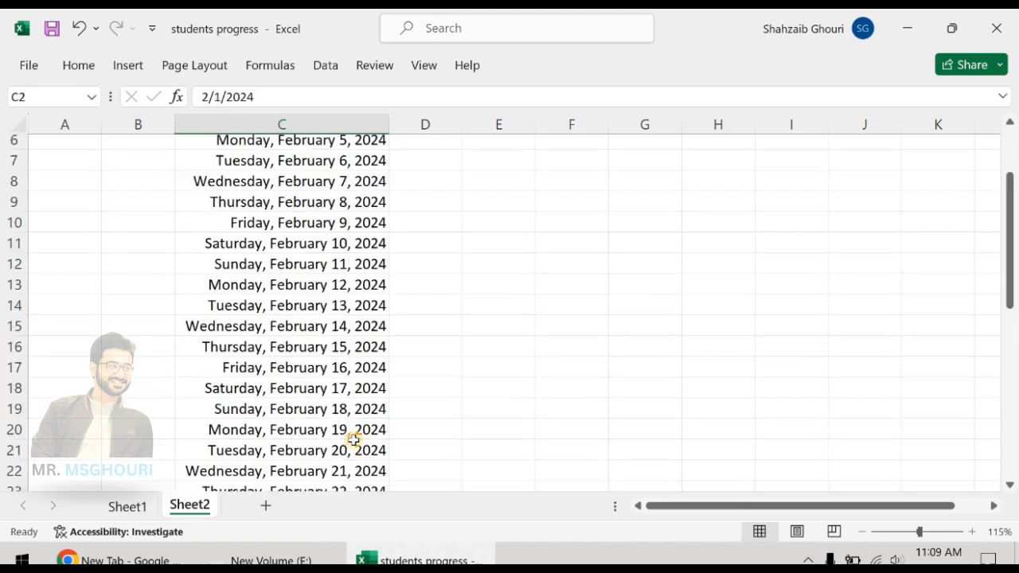
pyautogui.hotkey('ctrl', 'shift', 'Down')
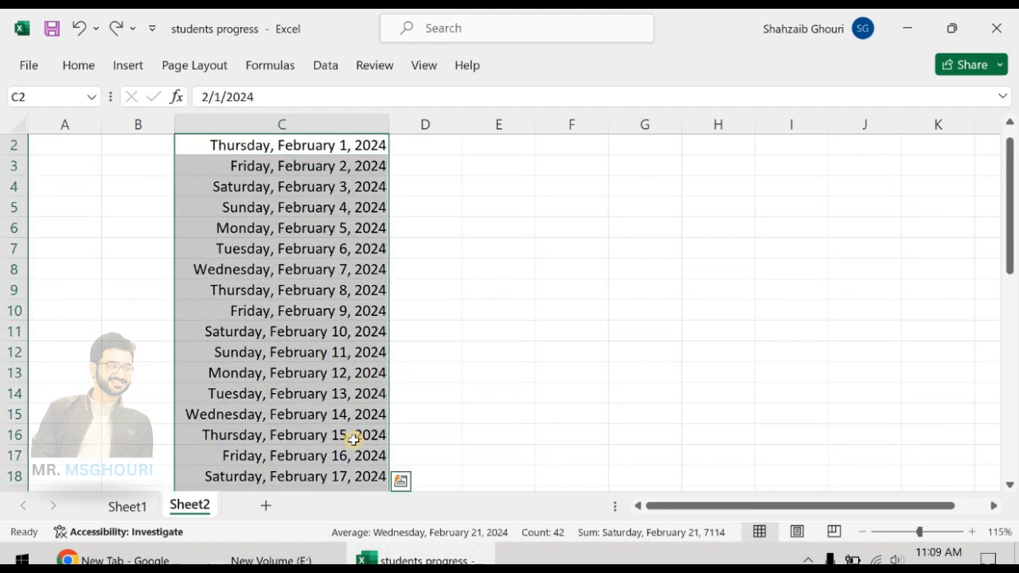
pyautogui.click(80, 65)
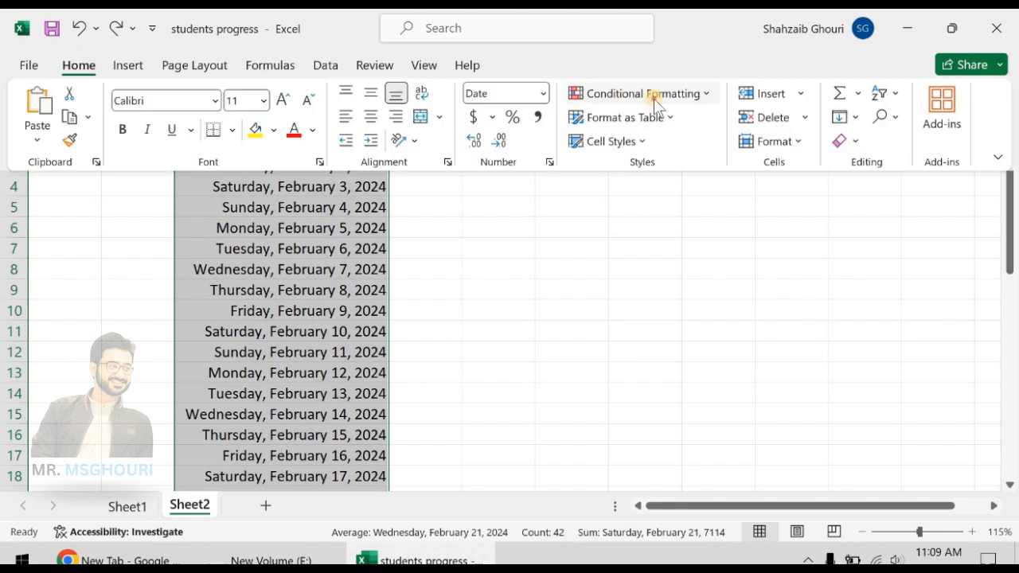
pyautogui.click(654, 95)
pyautogui.moveTo(676, 127)
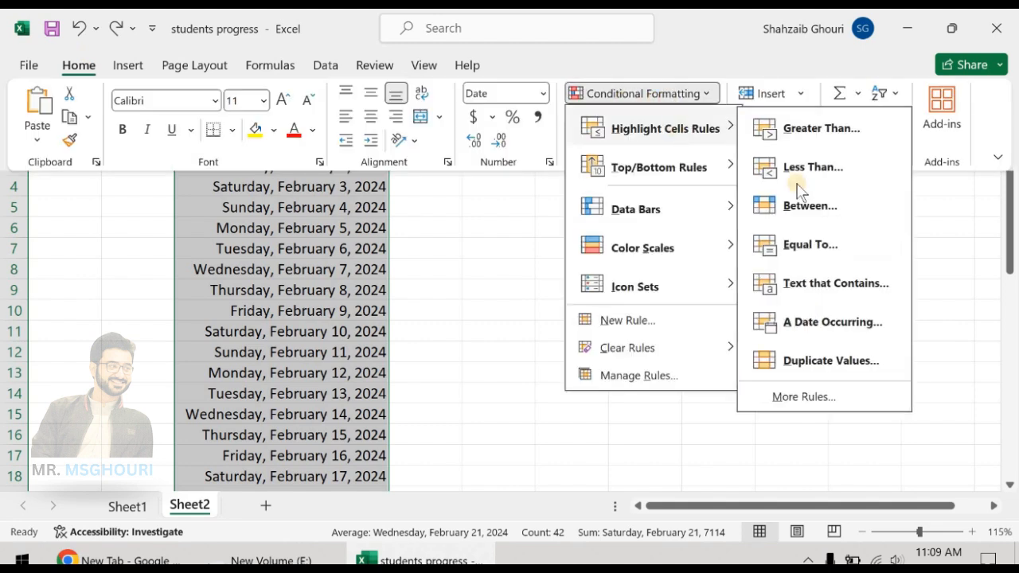
pyautogui.click(819, 322)
pyautogui.click(686, 199)
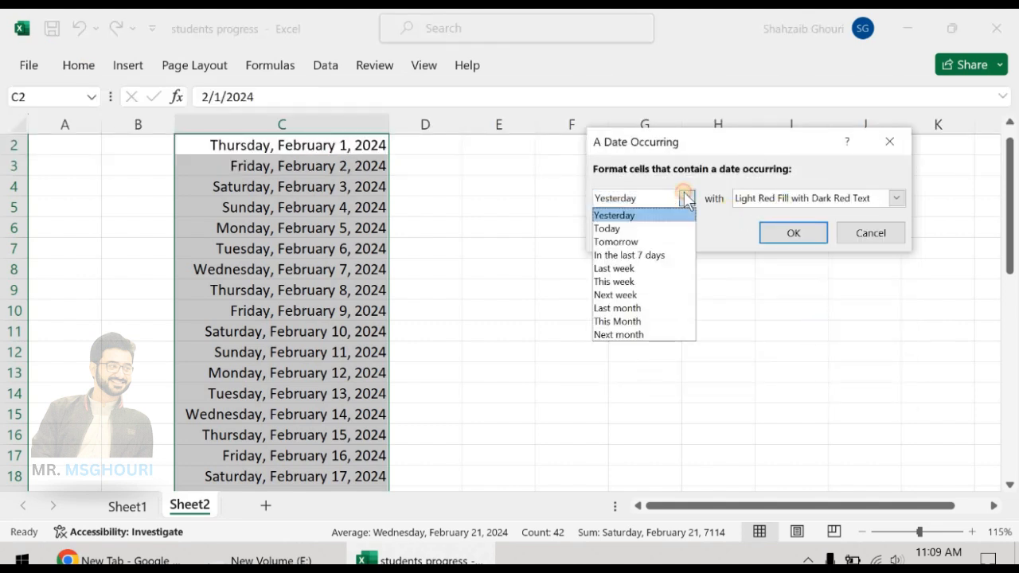
pyautogui.click(650, 271)
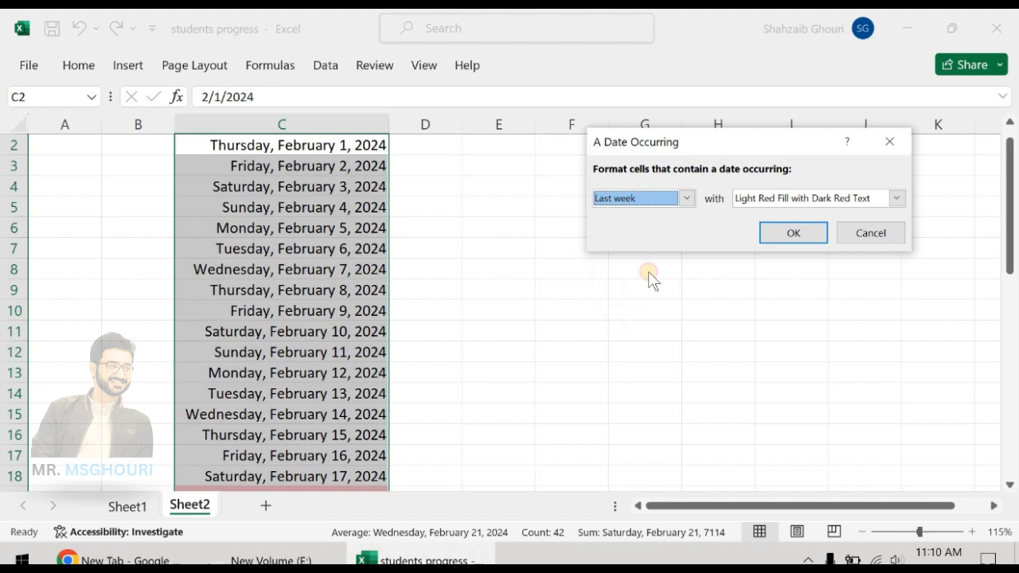
pyautogui.click(794, 233)
pyautogui.scroll(-2, 507, 281)
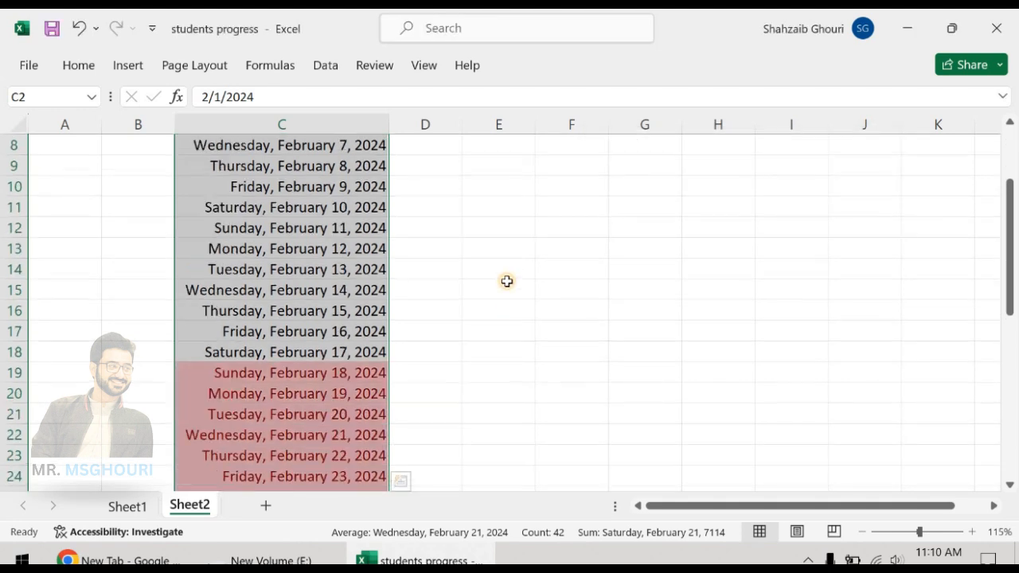
pyautogui.scroll(-1, 507, 281)
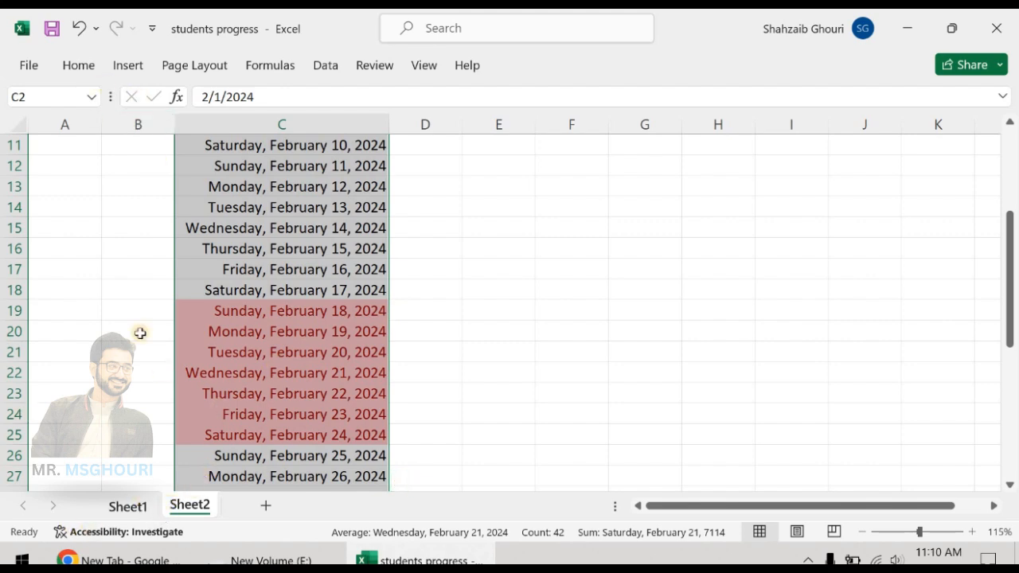
# Switch to Sheet1 and look at the Top/Bottom conditional formatting rules available for the percentages.
pyautogui.click(127, 507)
pyautogui.click(97, 65)
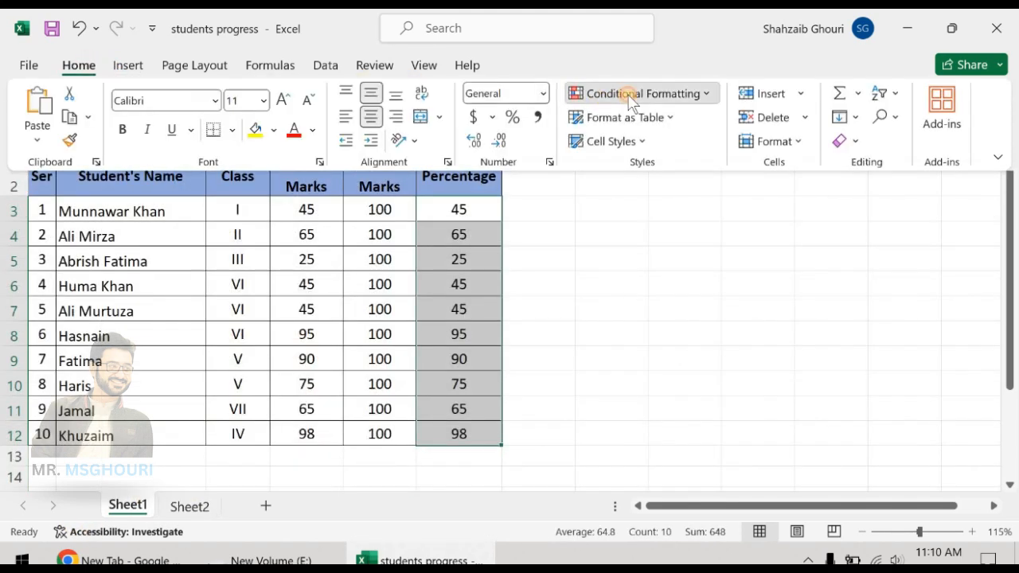
pyautogui.click(625, 94)
pyautogui.moveTo(651, 170)
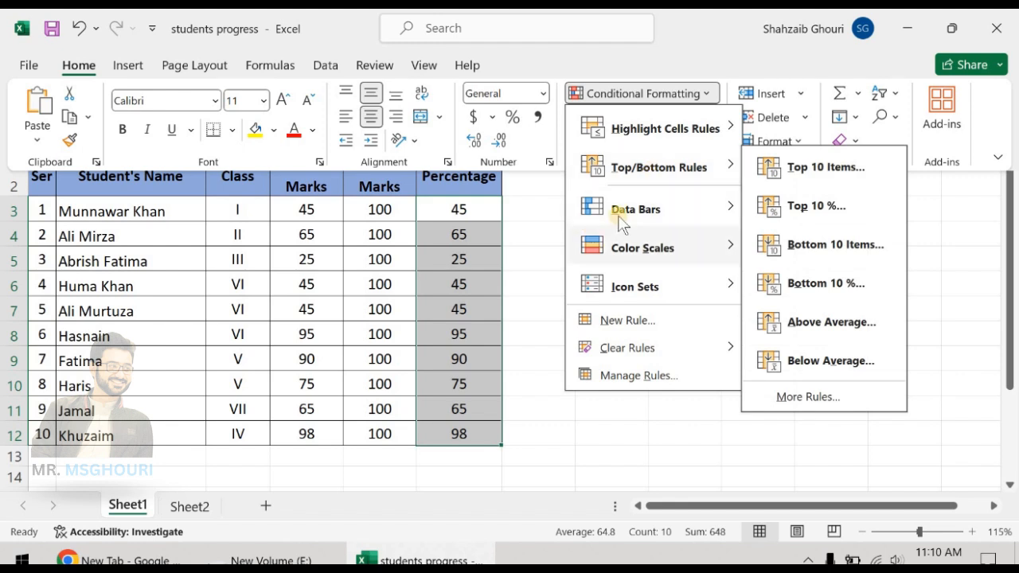
pyautogui.click(439, 257)
pyautogui.click(481, 206)
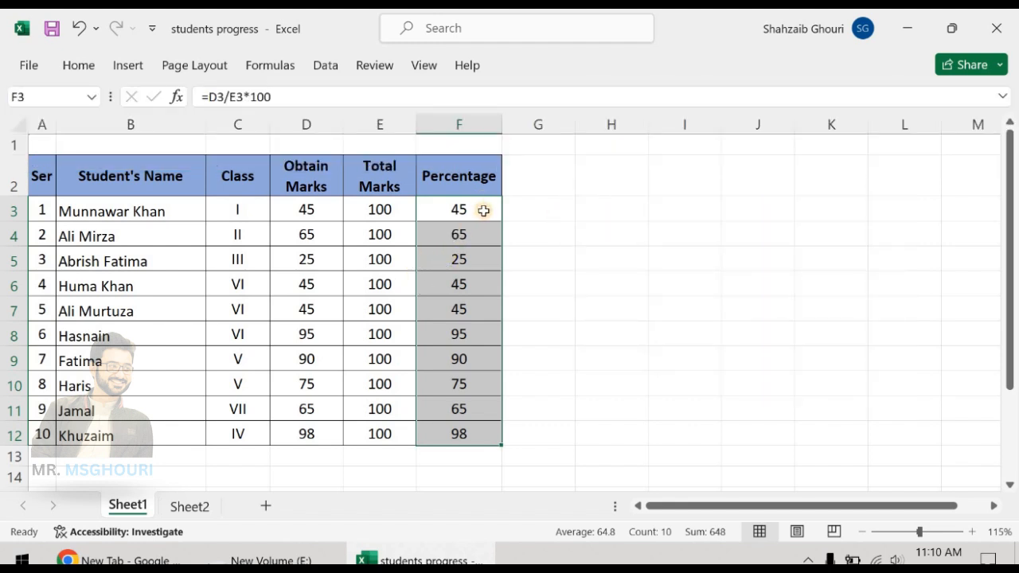
# Try a Top 10 Items rule on the percentages in F3:F12, and dismiss it.
pyautogui.moveTo(481, 208); pyautogui.dragTo(467, 434)
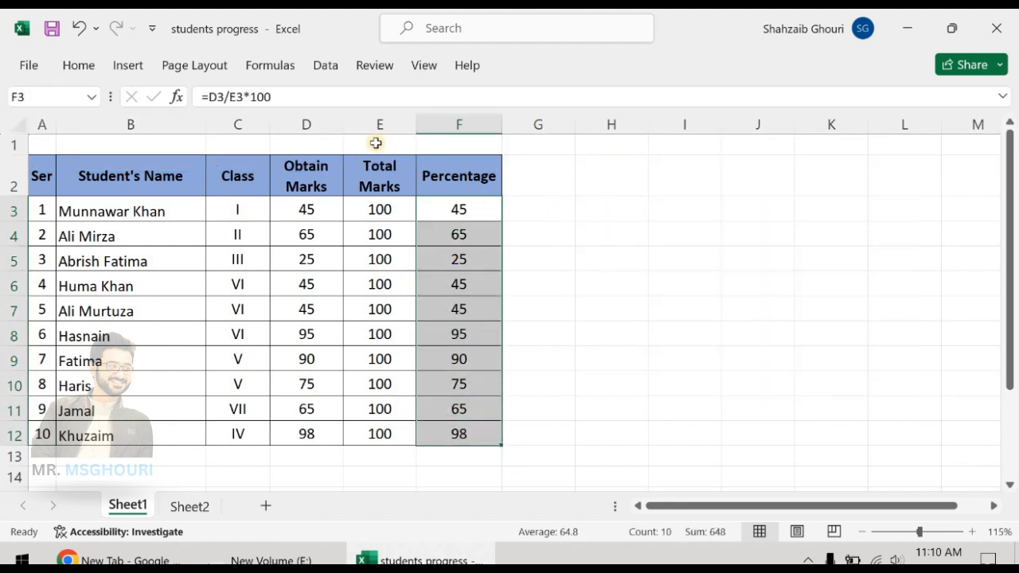
pyautogui.click(78, 65)
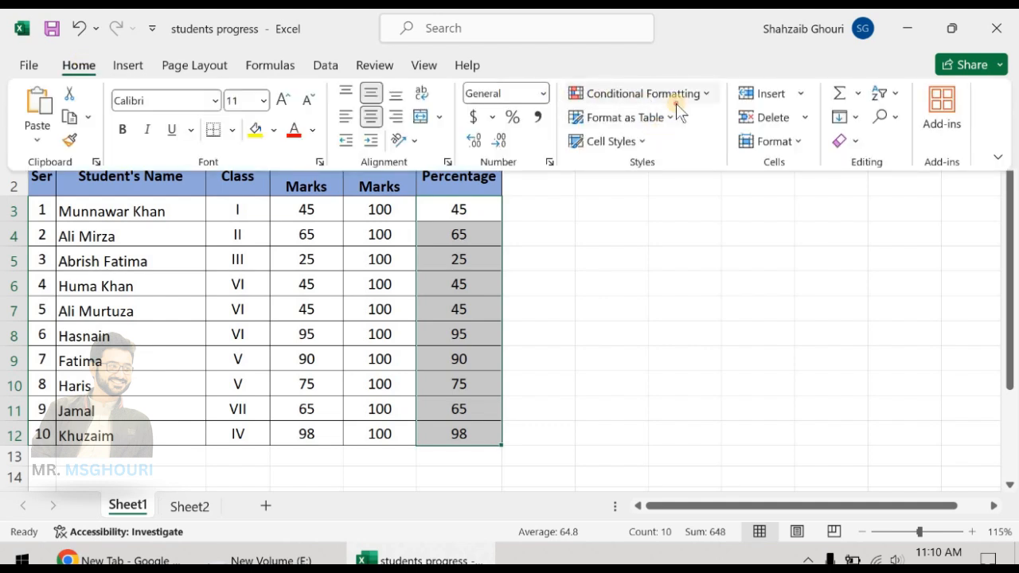
pyautogui.click(676, 97)
pyautogui.moveTo(682, 171)
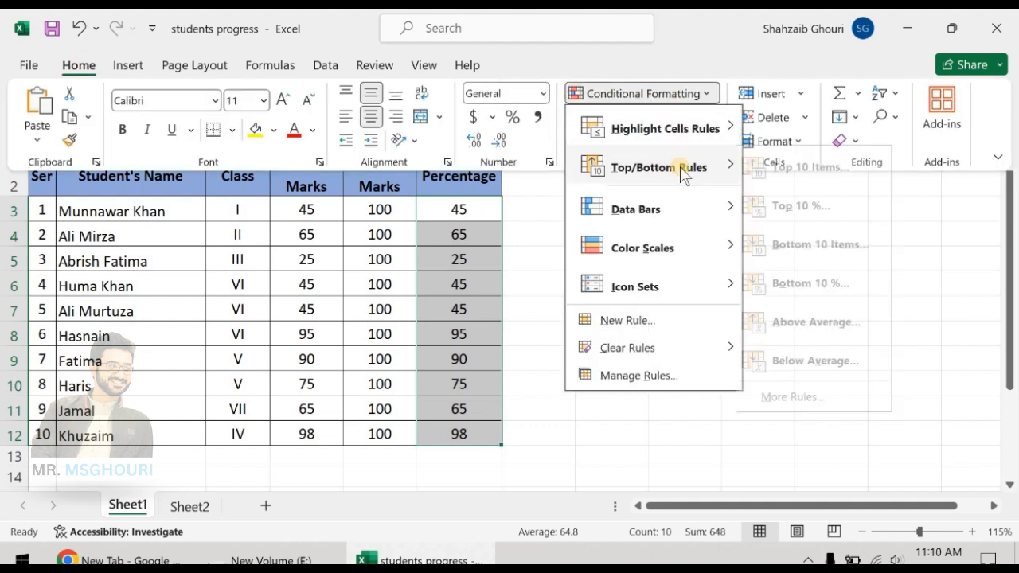
pyautogui.click(838, 169)
pyautogui.click(844, 234)
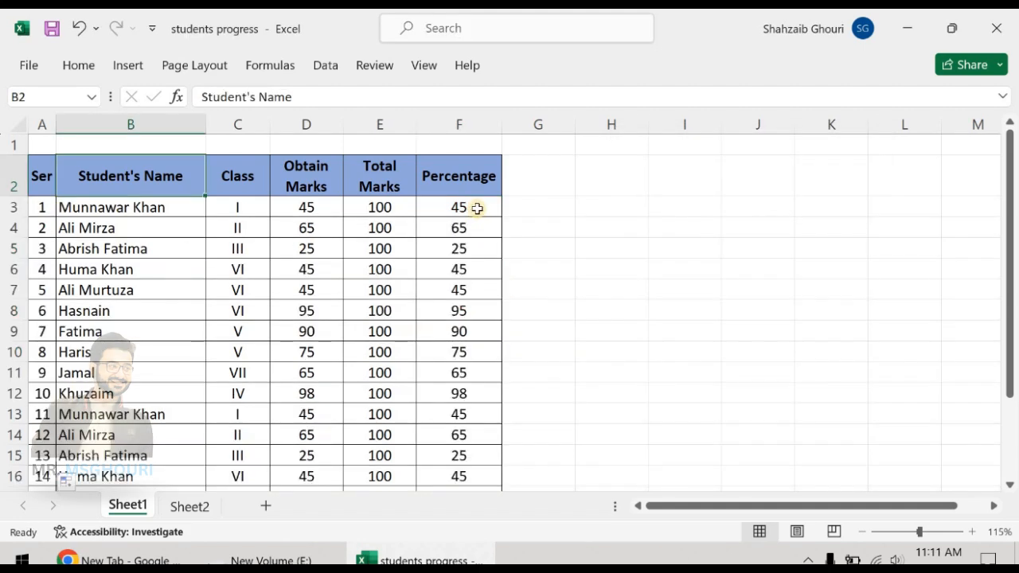
# Highlight the top 10 items among the percentages in F3:F22 with Light Red Fill with Dark Red Text, and check the marked cells.
pyautogui.scroll(-2, 459, 447)
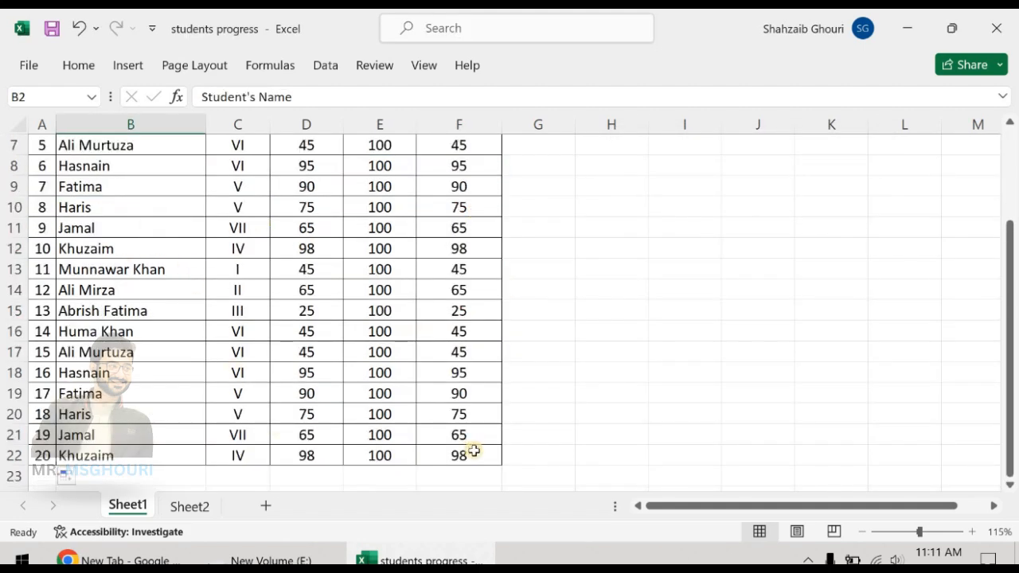
pyautogui.moveTo(458, 455); pyautogui.dragTo(462, 205)
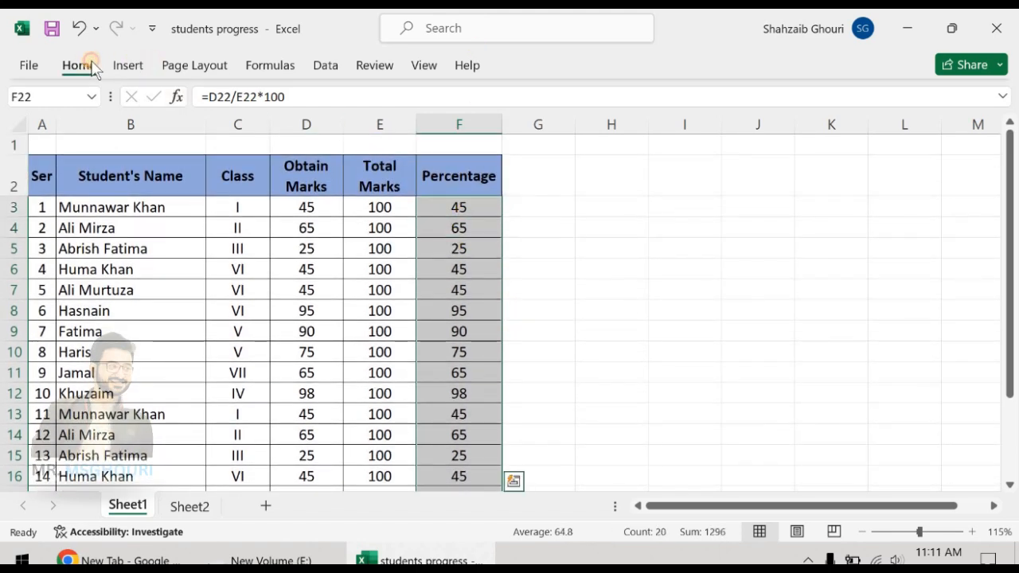
pyautogui.click(79, 65)
pyautogui.click(612, 94)
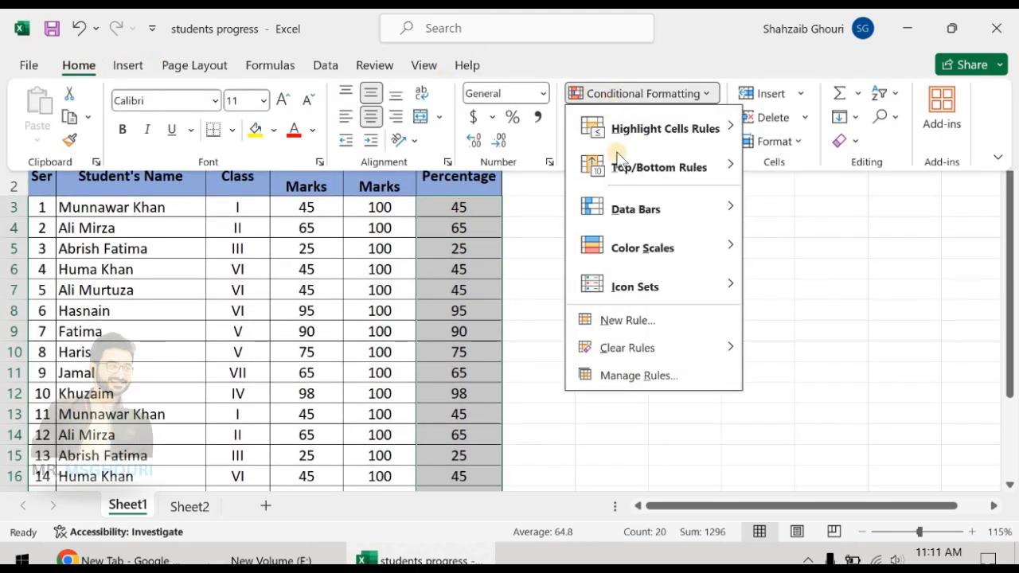
pyautogui.moveTo(621, 170)
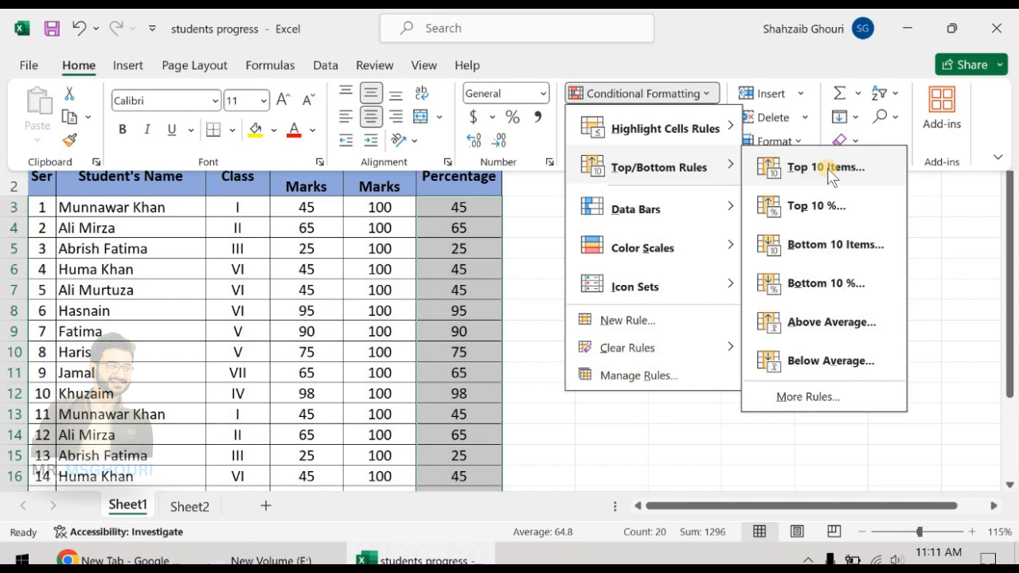
pyautogui.click(828, 169)
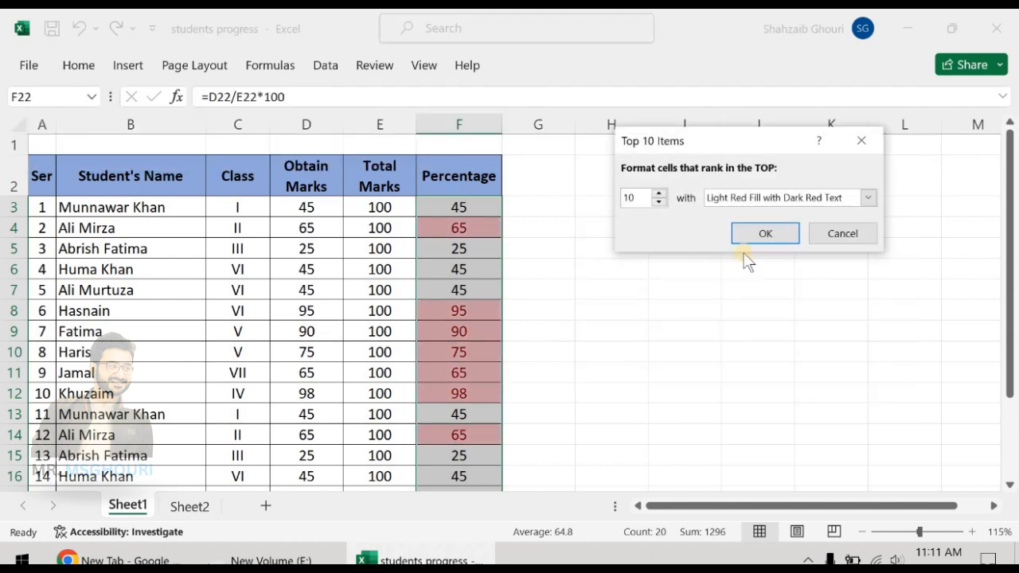
pyautogui.click(760, 232)
pyautogui.scroll(-3, 560, 294)
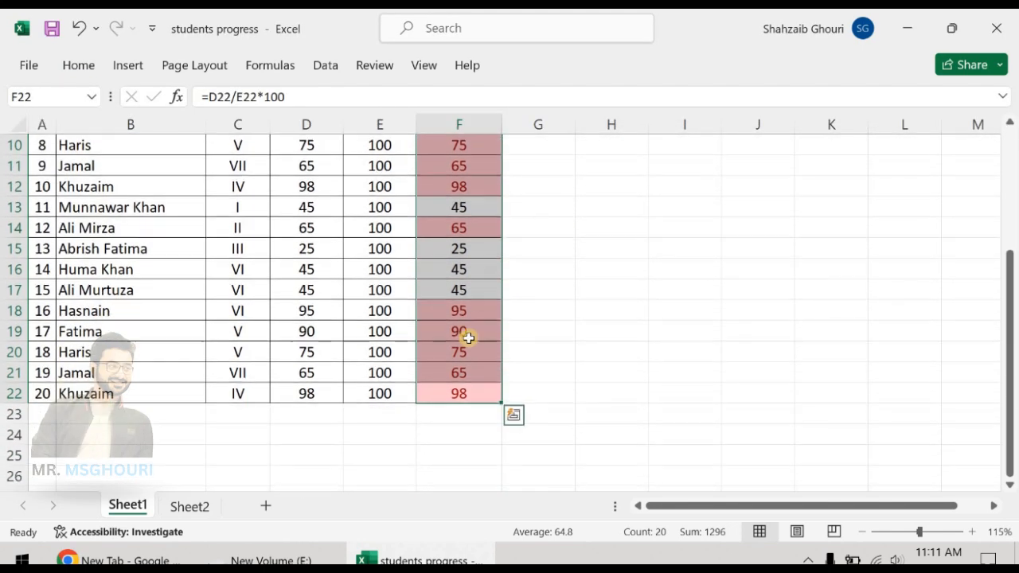
pyautogui.scroll(3, 472, 368)
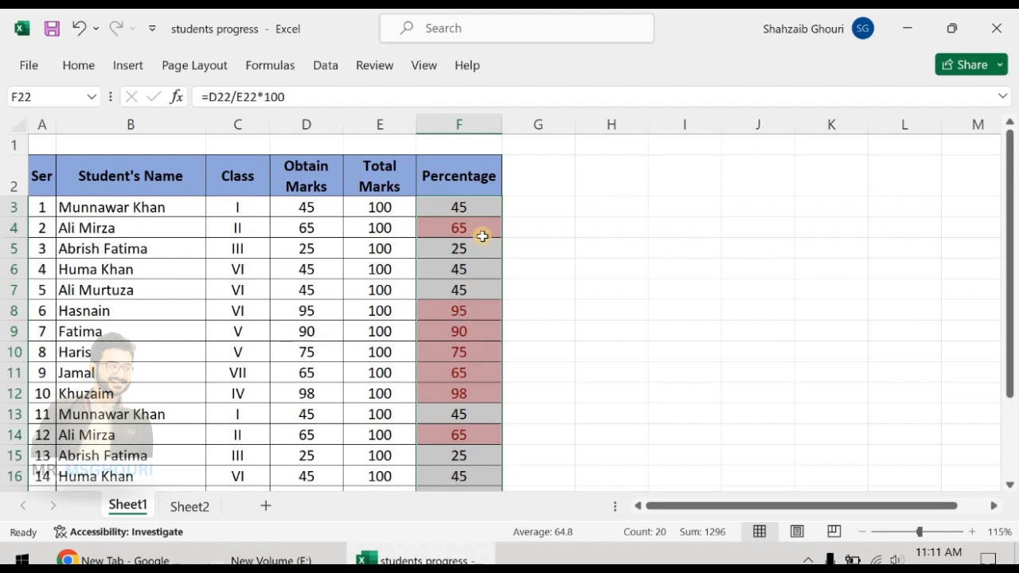
# Undo the Top 10 Items rule and apply orange Solid Fill data bars to the percentages in F3:F22.
pyautogui.hotkey('ctrl', 'z')
pyautogui.click(78, 66)
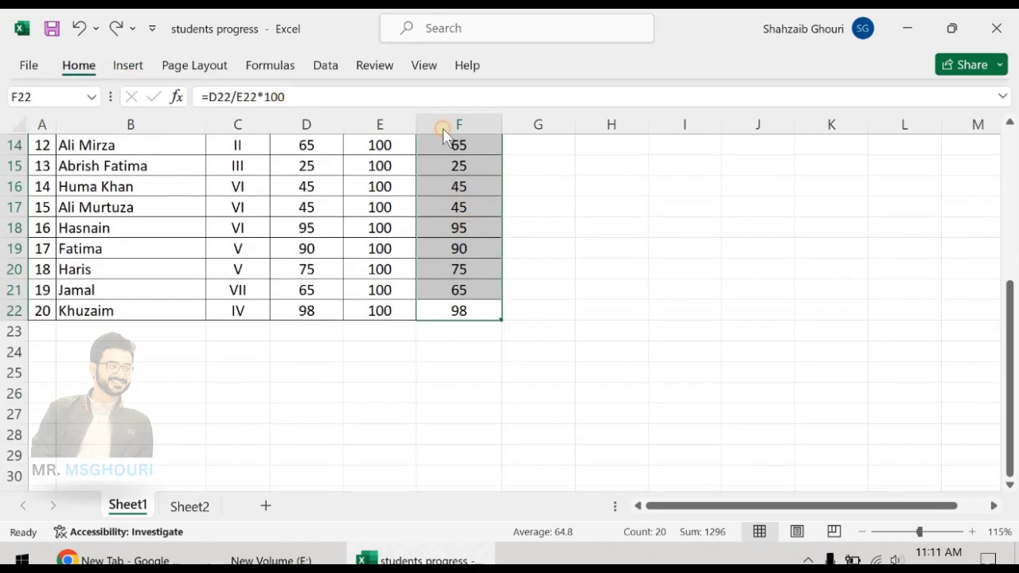
pyautogui.click(609, 94)
pyautogui.moveTo(664, 168)
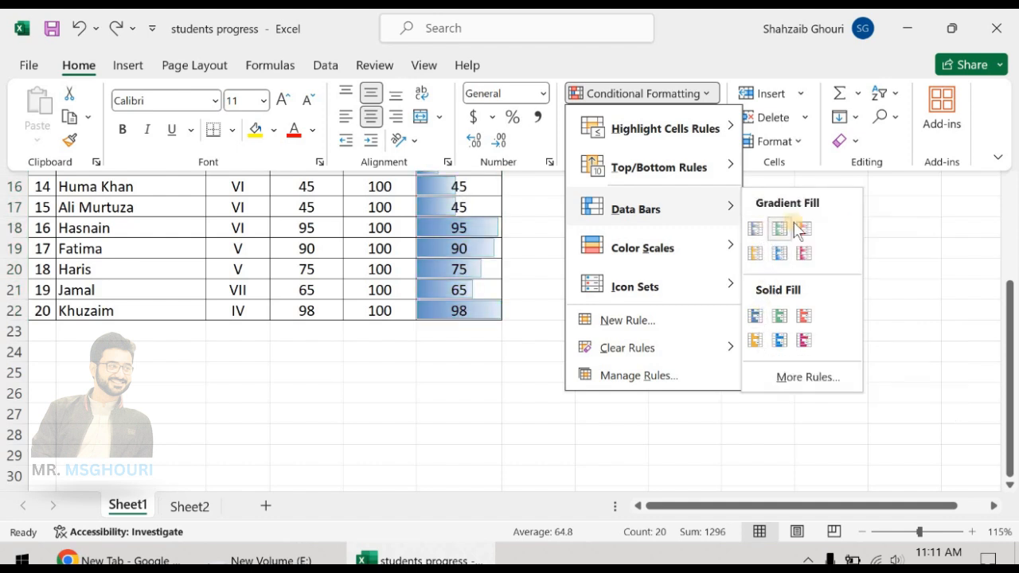
pyautogui.click(757, 341)
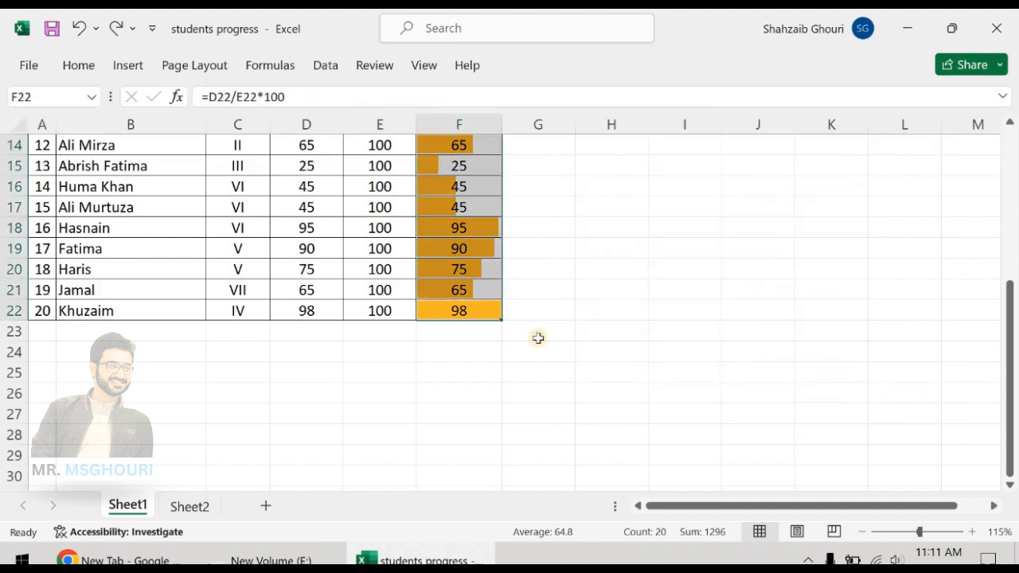
pyautogui.doubleClick(470, 292)
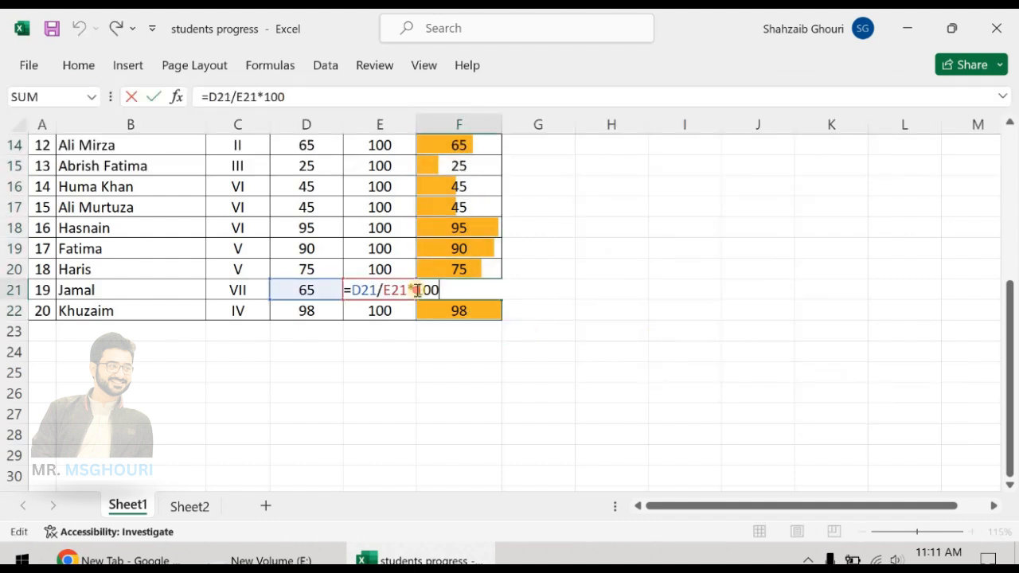
pyautogui.doubleClick(431, 289)
pyautogui.click(306, 351)
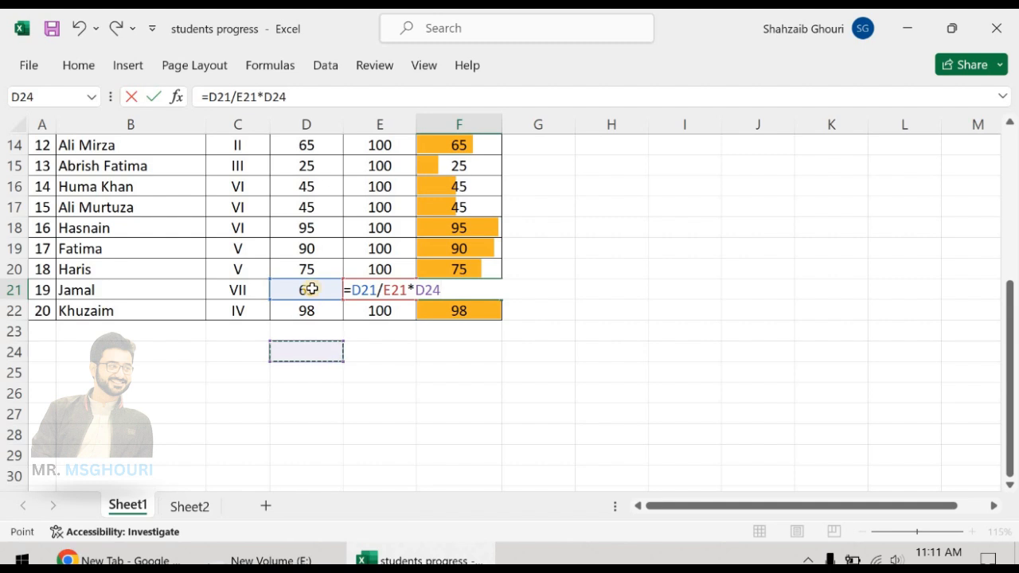
pyautogui.press('Escape')
# Try obtained marks of 99 in D21 to test its data bar, and undo both the mark and the data bars.
pyautogui.doubleClick(322, 290)
pyautogui.moveTo(334, 288); pyautogui.dragTo(301, 279)
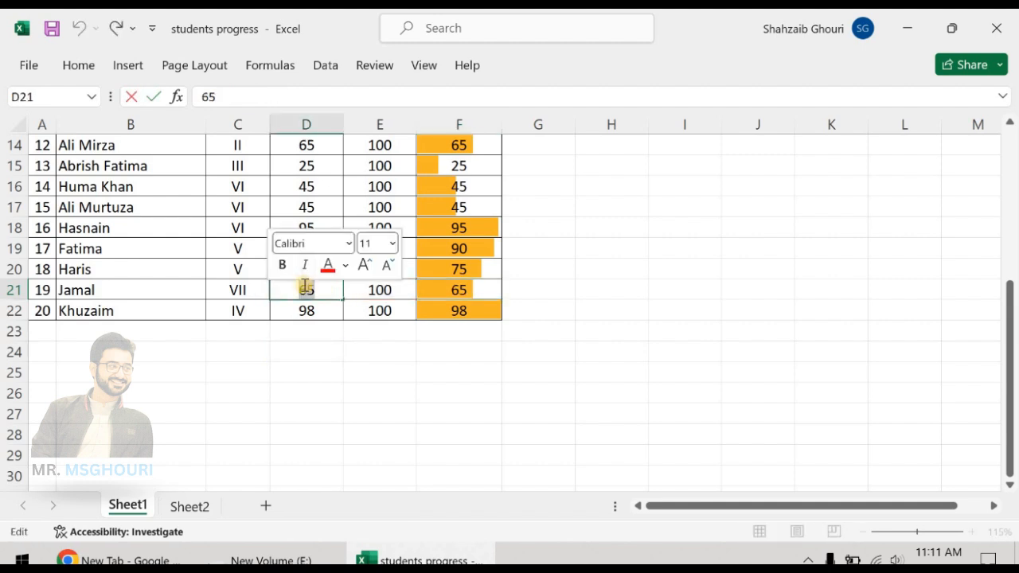
pyautogui.write('99')
pyautogui.press('Return')
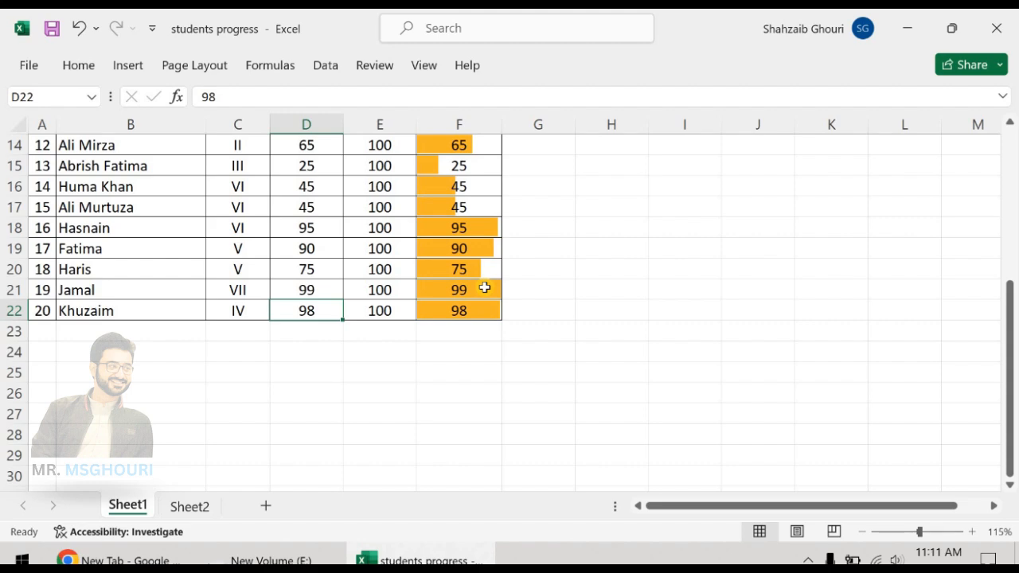
pyautogui.scroll(3, 484, 288)
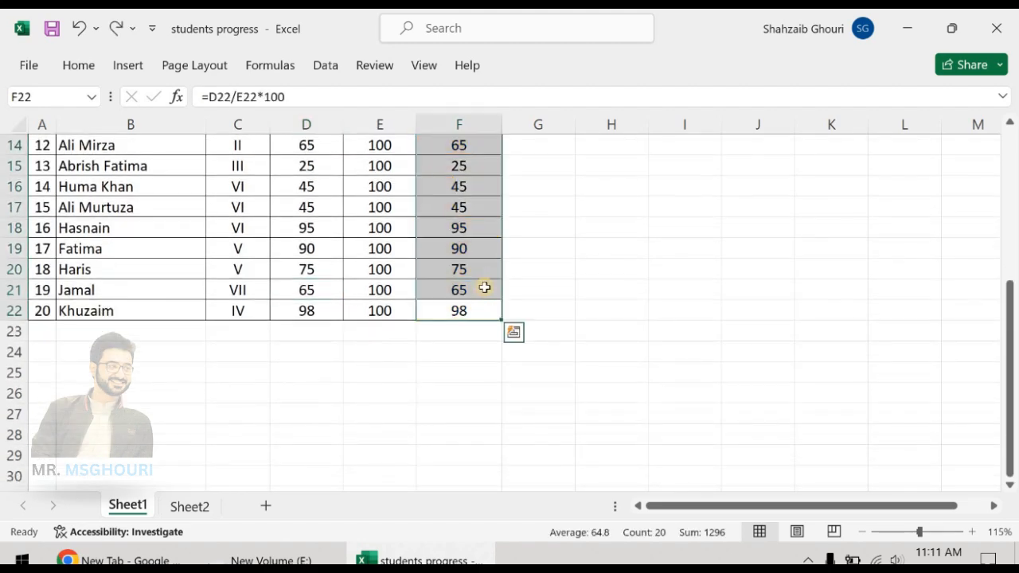
# Preview the Color Scales and look through the remaining conditional formatting options for the percentages in F3:F22.
pyautogui.scroll(1, 484, 289)
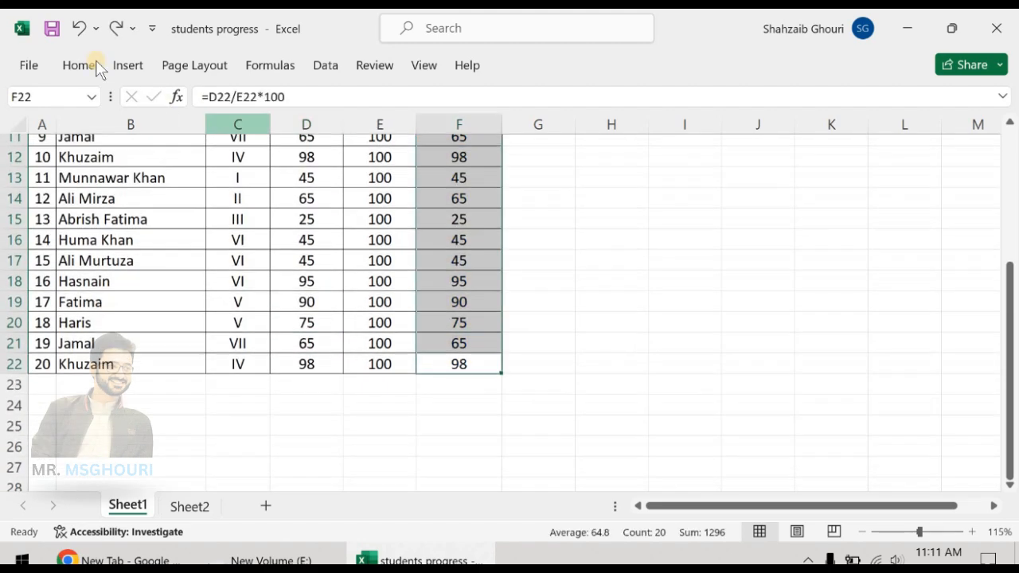
pyautogui.click(92, 65)
pyautogui.click(622, 96)
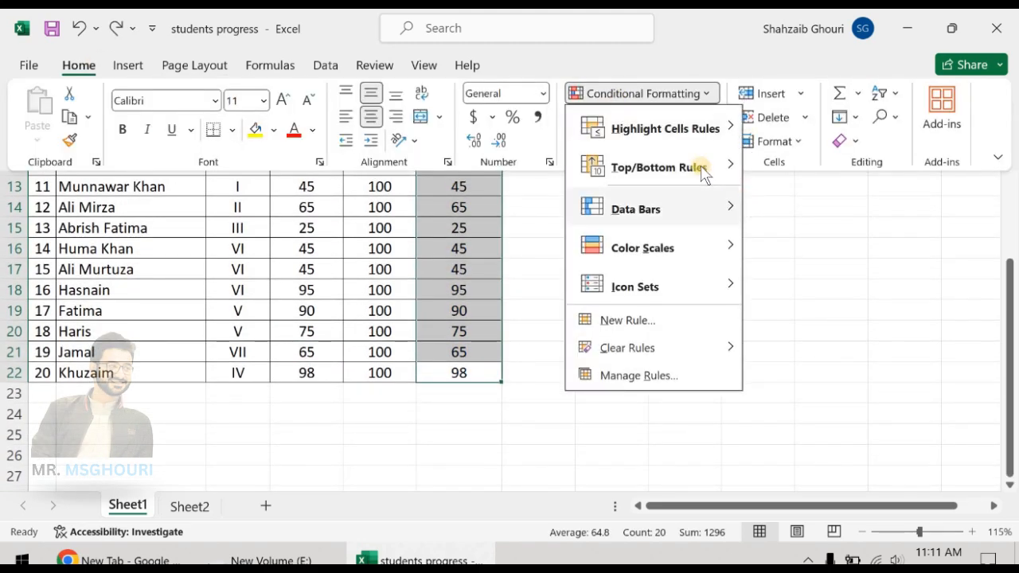
pyautogui.moveTo(691, 252)
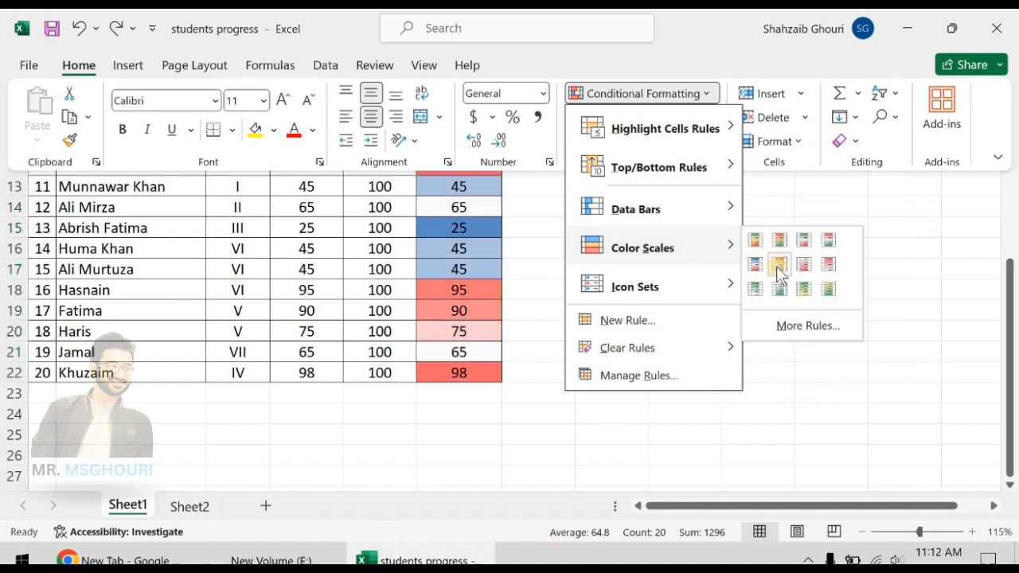
pyautogui.moveTo(673, 283)
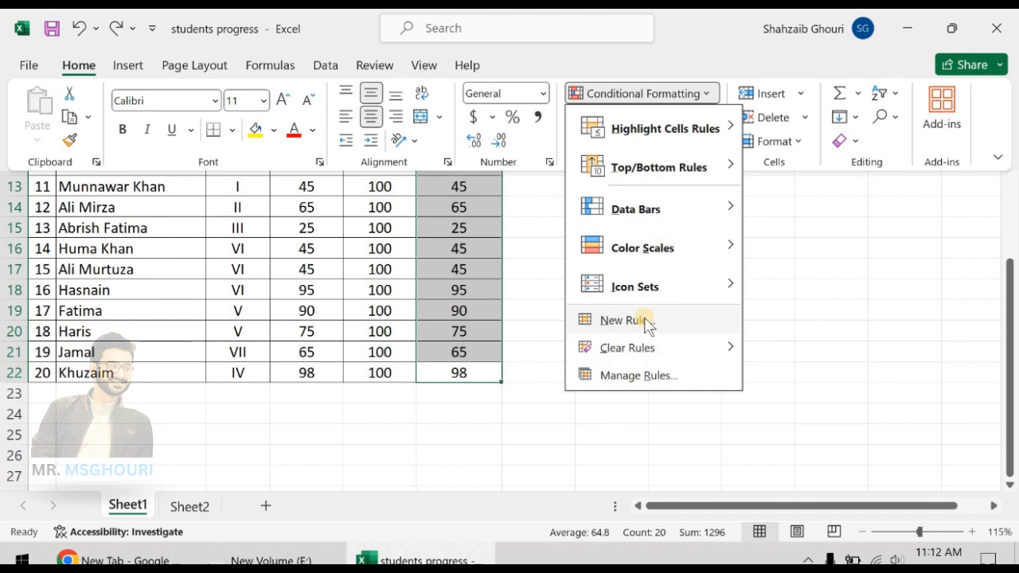
pyautogui.click(522, 333)
pyautogui.hotkey('ctrl', 'F1')
pyautogui.scroll(4, 542, 250)
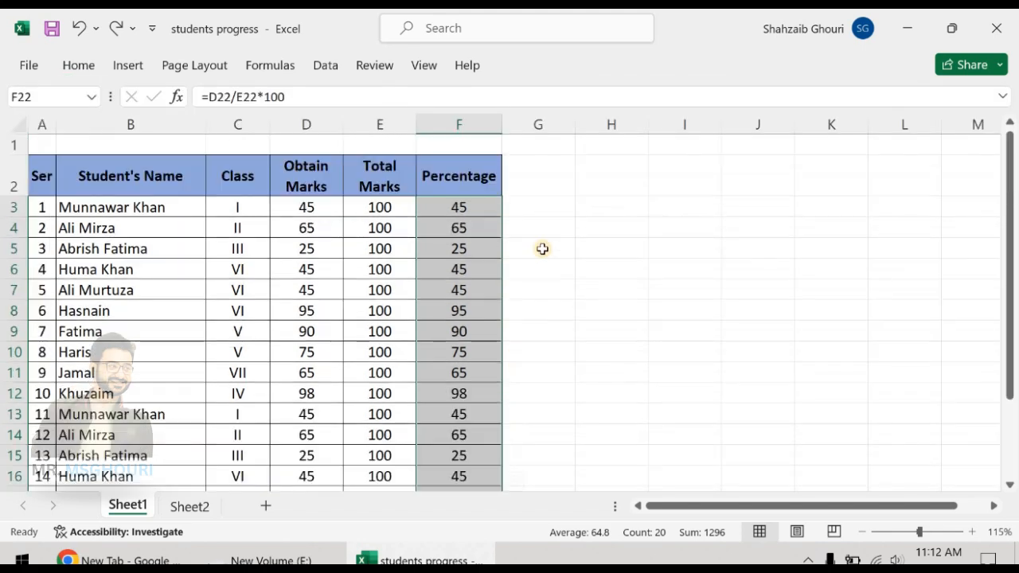
# Start a formula-based conditional formatting rule for the percentage in F3 with the formula =F3>=50.
pyautogui.click(542, 249)
pyautogui.click(460, 208)
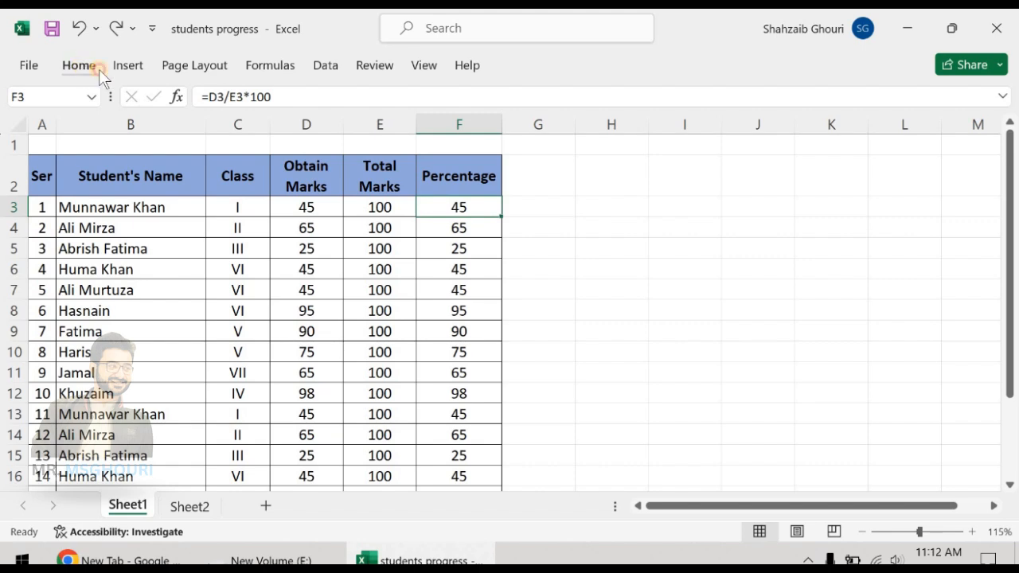
pyautogui.click(82, 70)
pyautogui.click(638, 101)
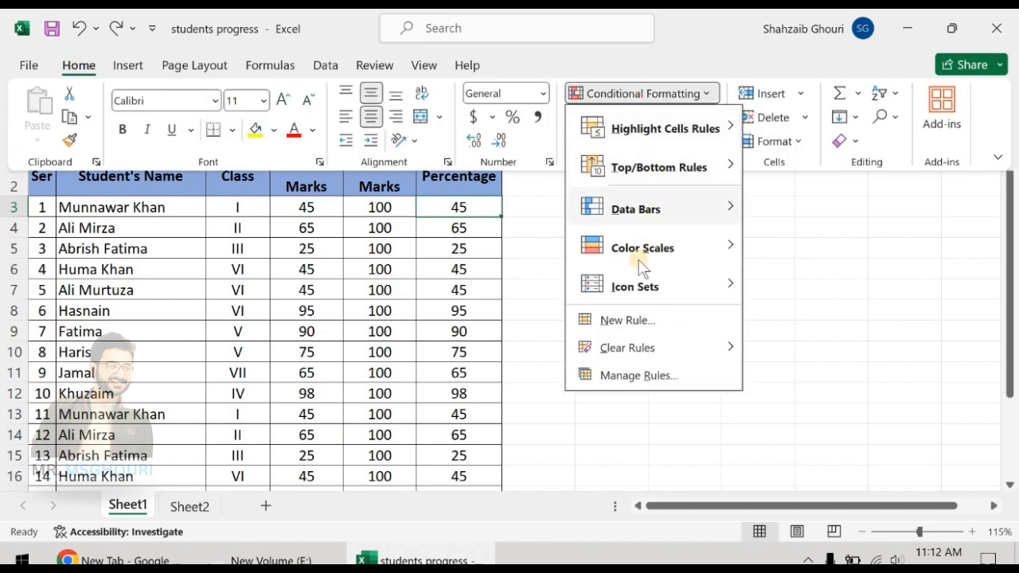
pyautogui.click(626, 320)
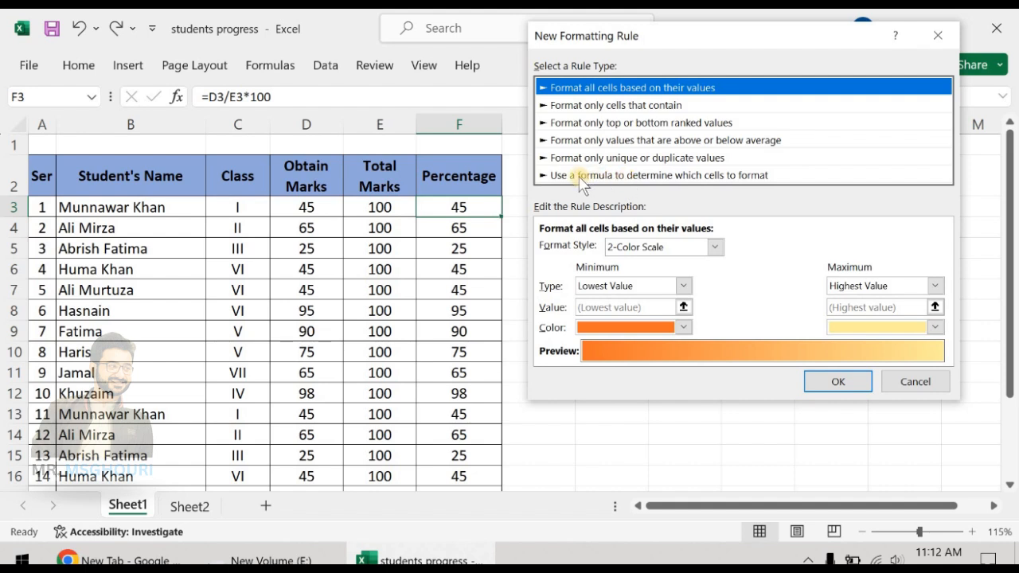
pyautogui.click(551, 175)
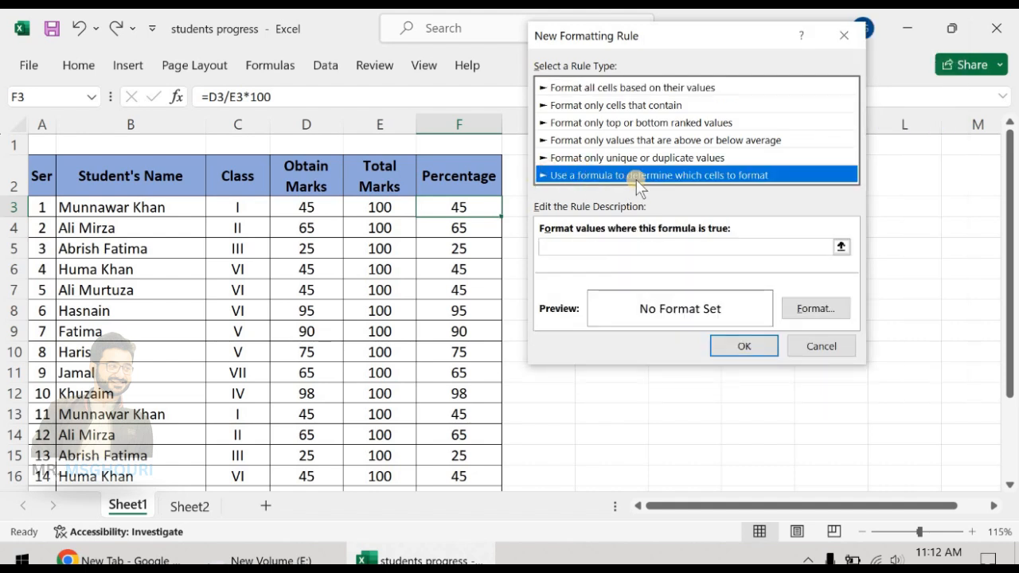
pyautogui.click(664, 252)
pyautogui.click(664, 247)
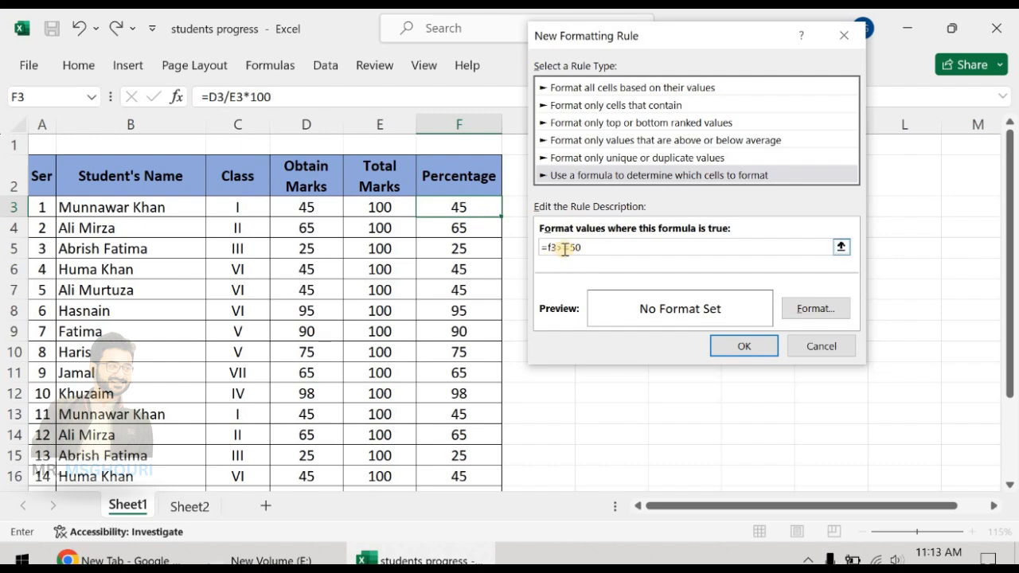
# Give the rule's format a dark green fill and white font colour, and confirm the rule.
pyautogui.click(809, 303)
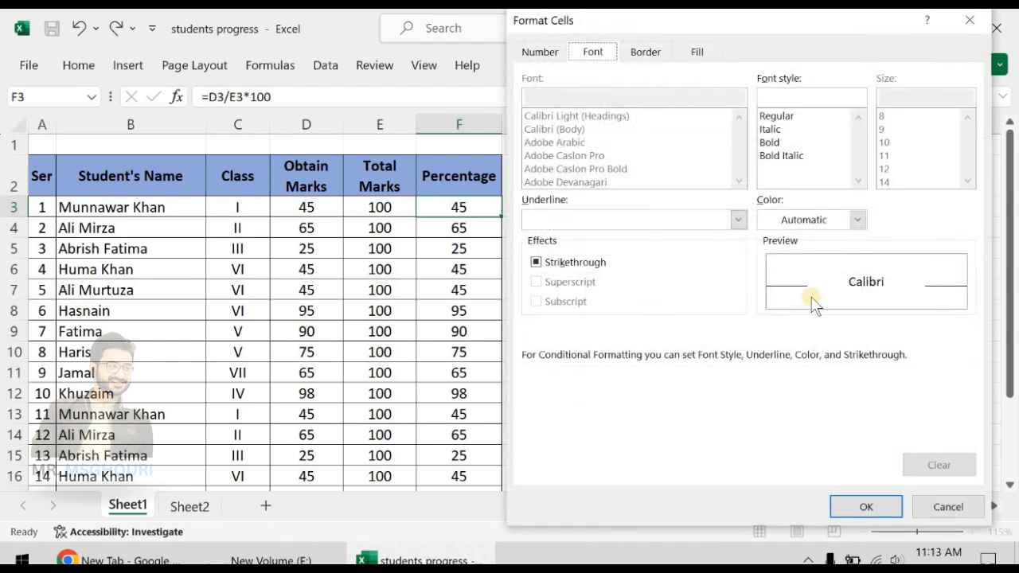
pyautogui.click(649, 48)
pyautogui.click(699, 51)
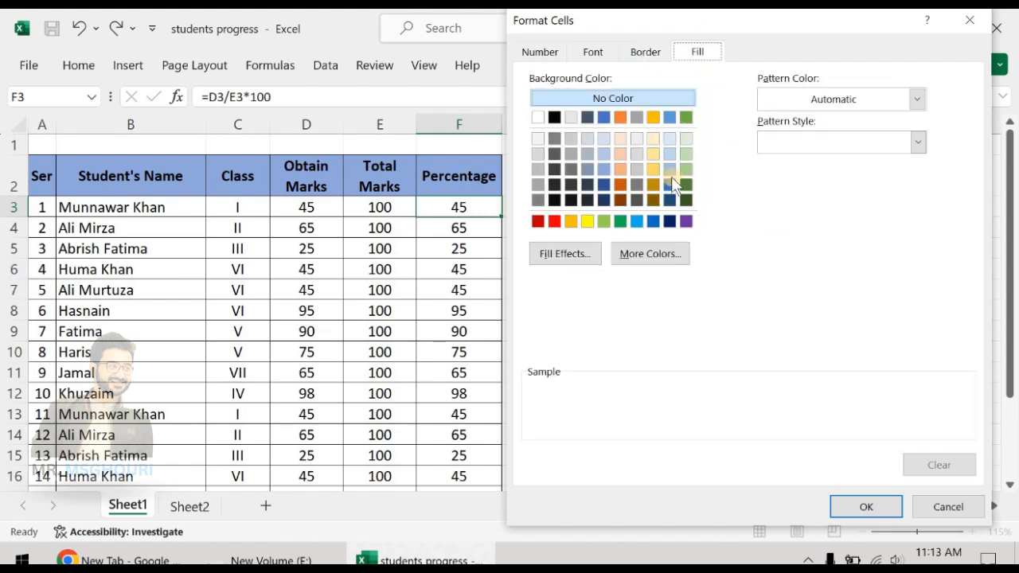
pyautogui.click(687, 185)
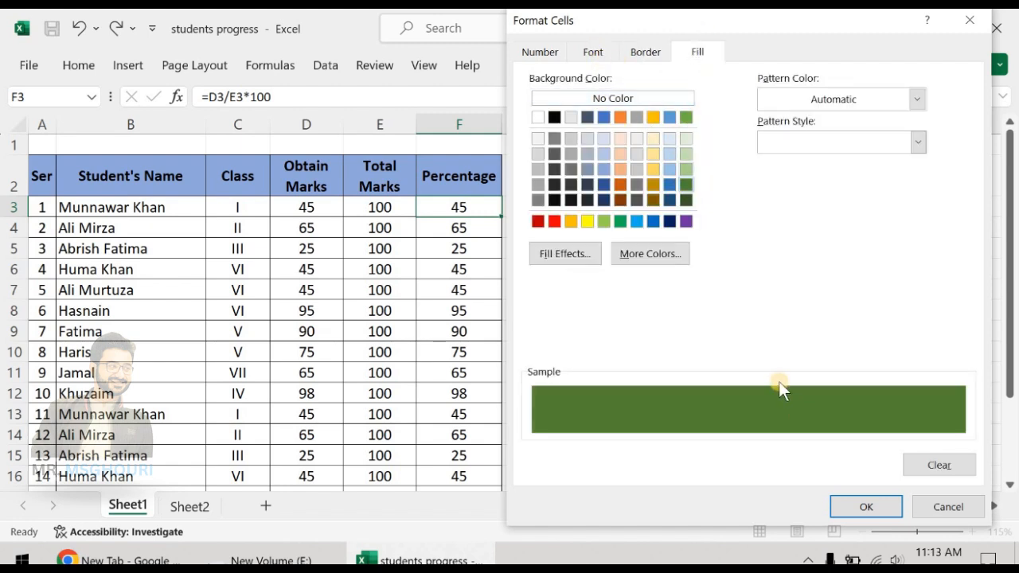
pyautogui.click(596, 47)
pyautogui.click(828, 225)
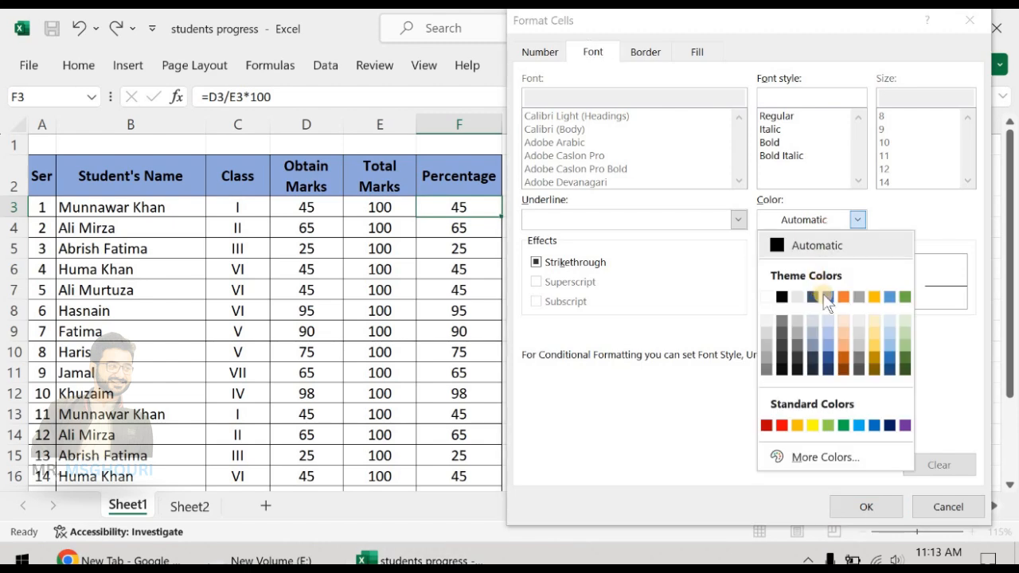
pyautogui.click(763, 290)
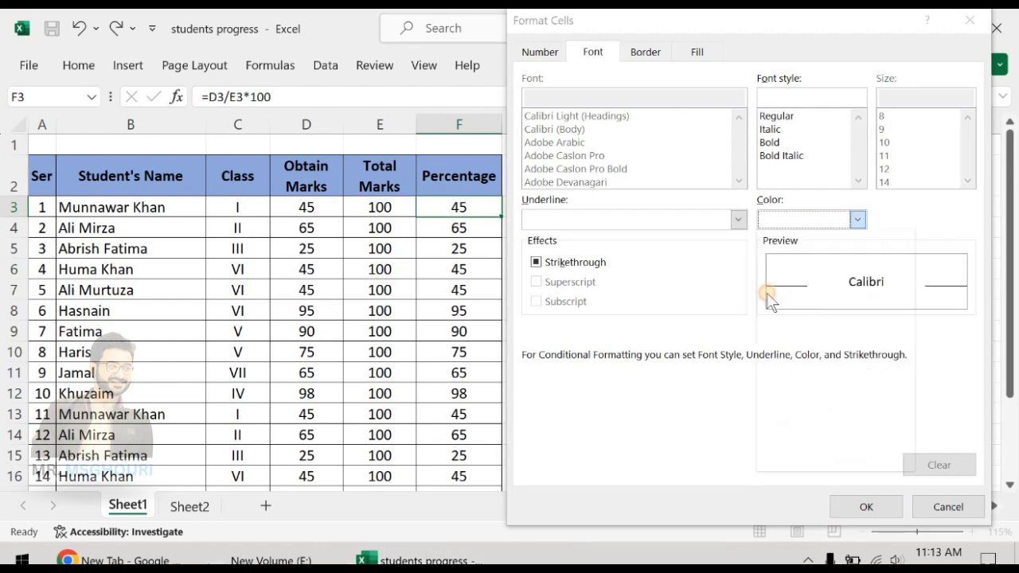
pyautogui.click(868, 507)
pyautogui.click(721, 339)
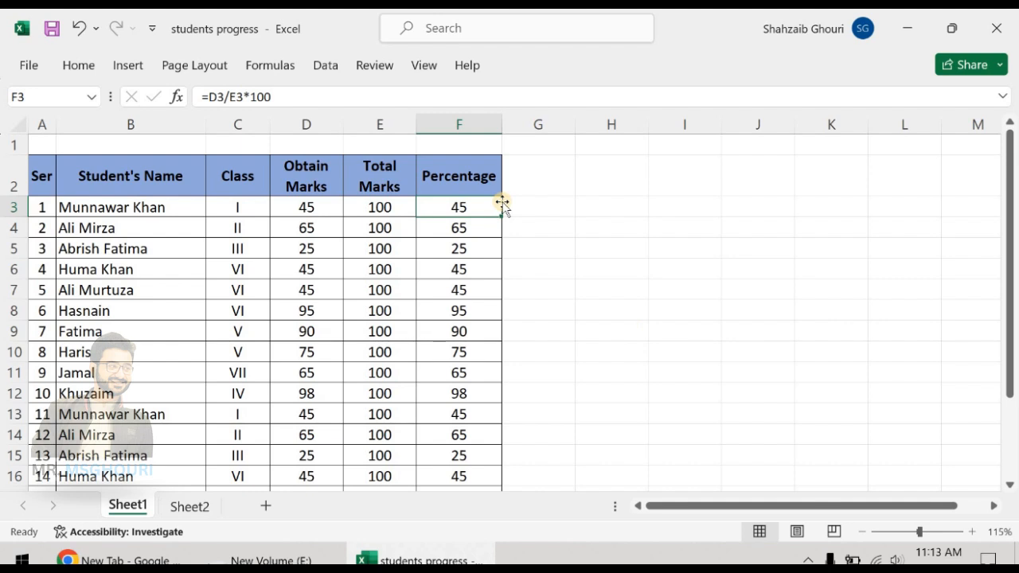
# Start a second formula-based conditional formatting rule for the percentage in F3 with the formula =F3<50.
pyautogui.click(84, 69)
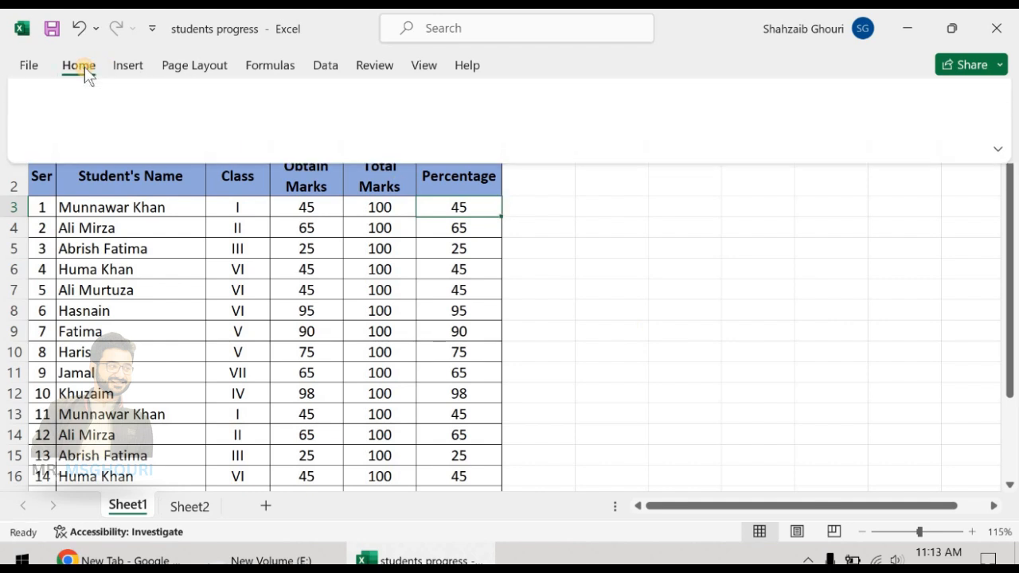
pyautogui.click(666, 97)
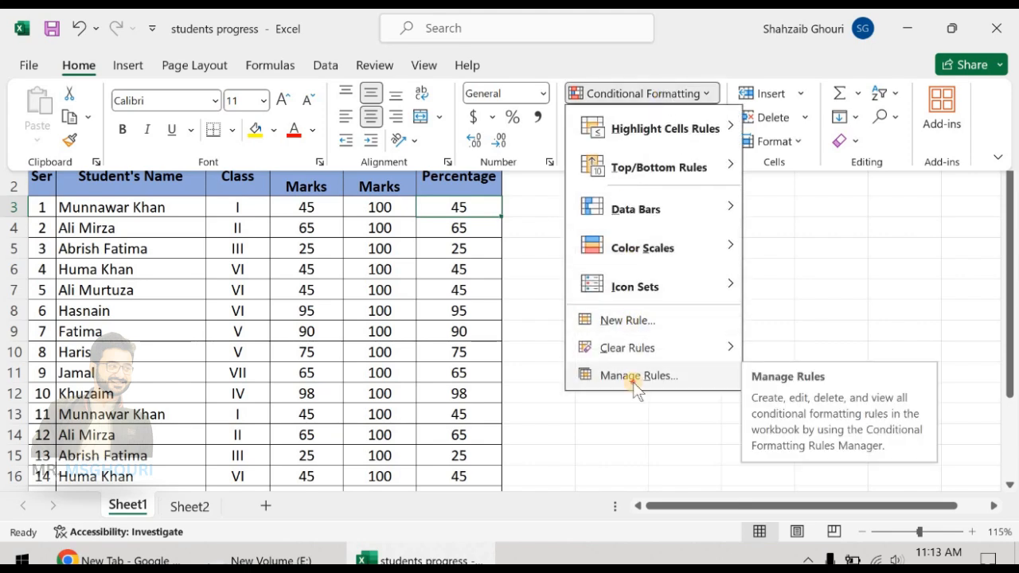
pyautogui.click(636, 379)
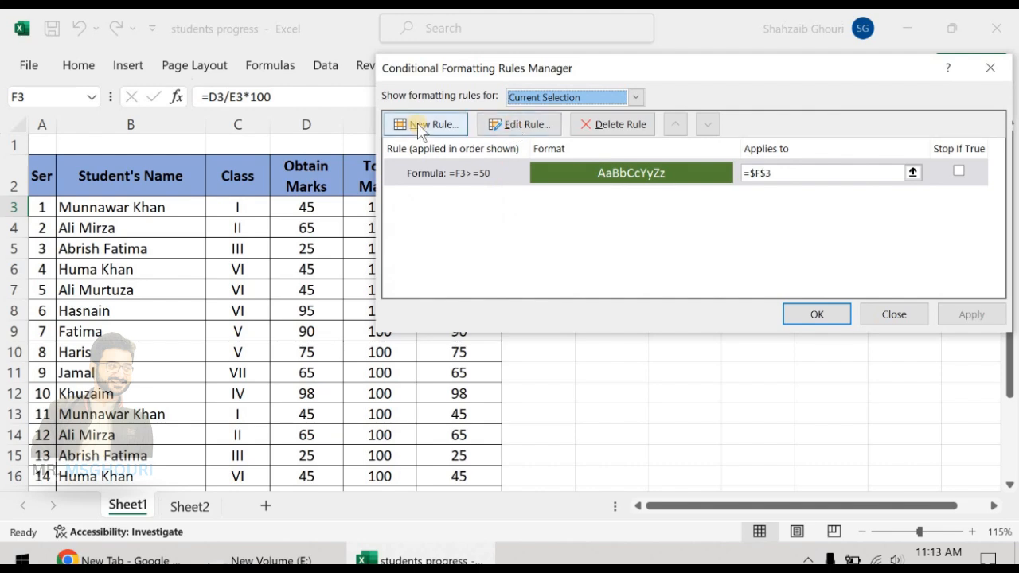
pyautogui.click(453, 128)
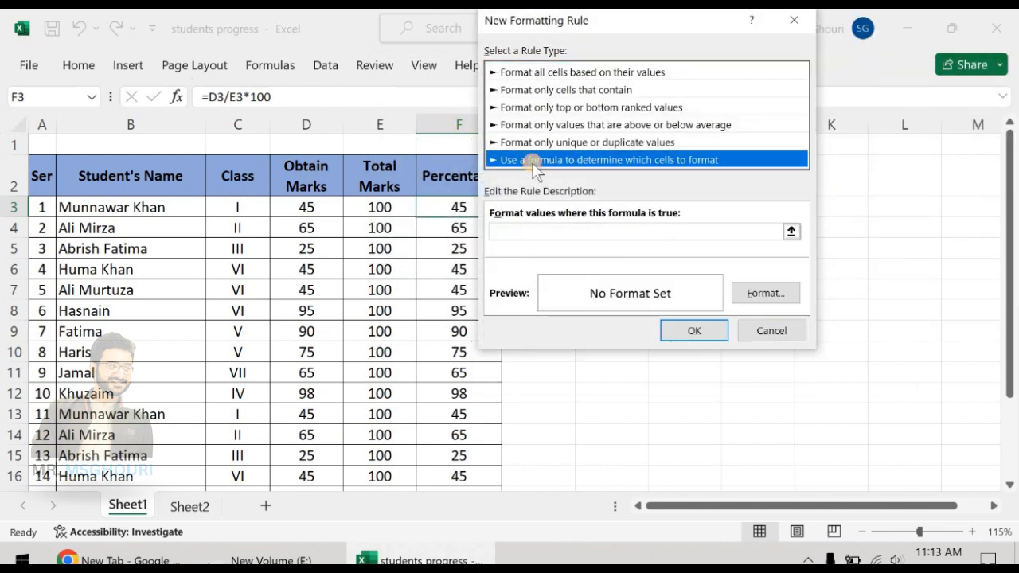
pyautogui.click(515, 230)
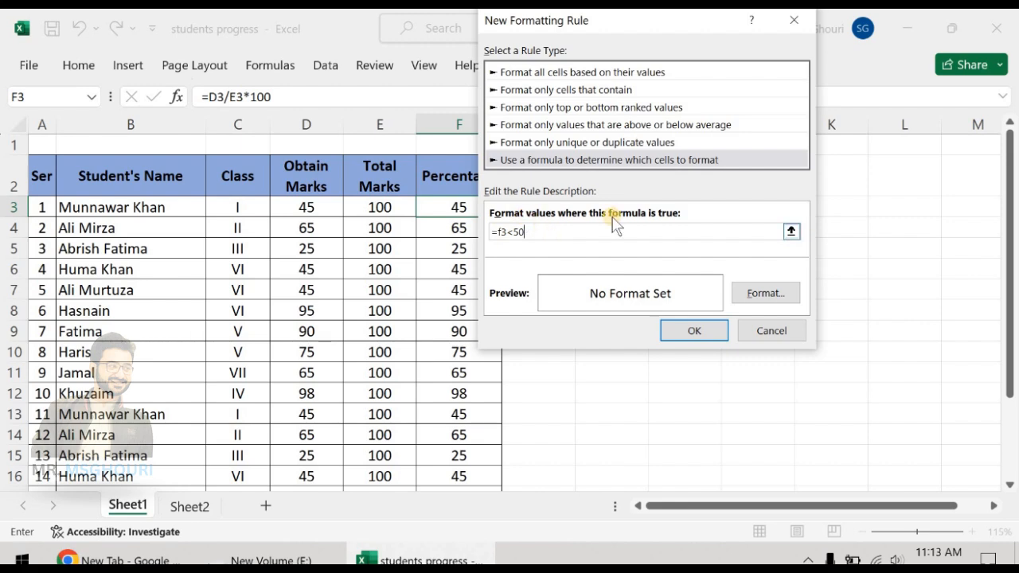
# Give the second rule a dark red fill and white font colour, and apply the rules to F3.
pyautogui.click(766, 292)
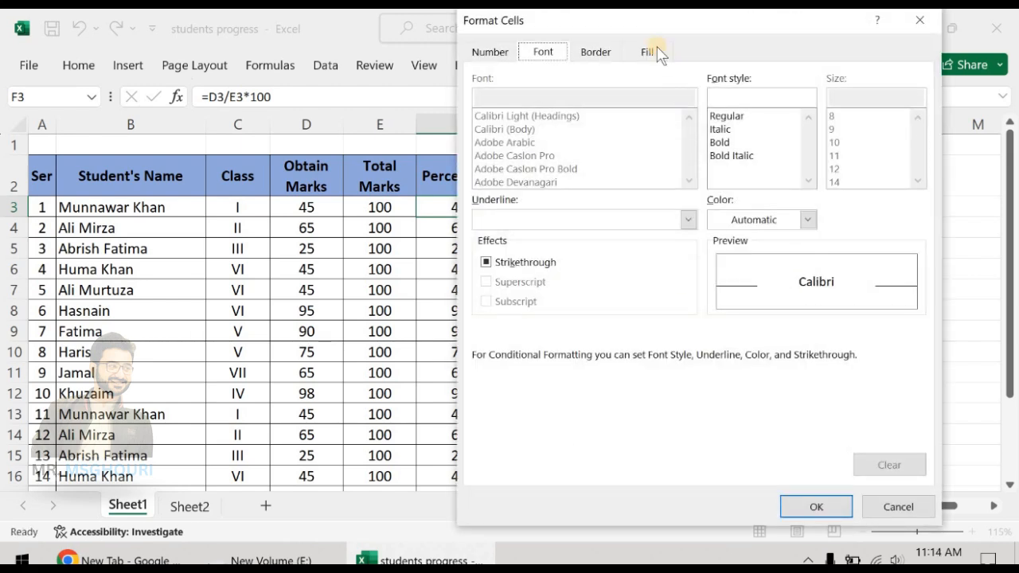
pyautogui.click(657, 49)
pyautogui.click(491, 223)
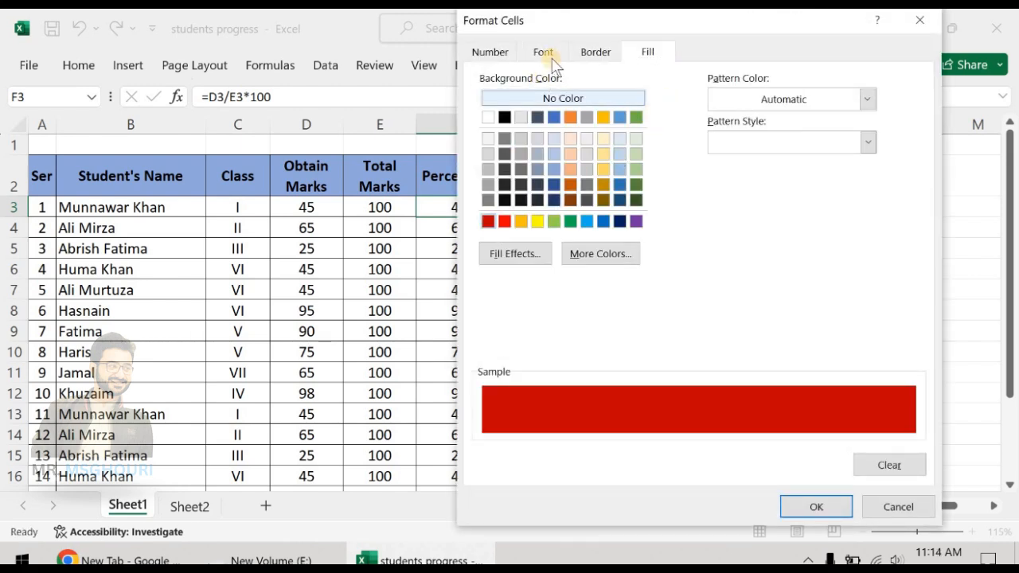
pyautogui.click(545, 52)
pyautogui.click(767, 219)
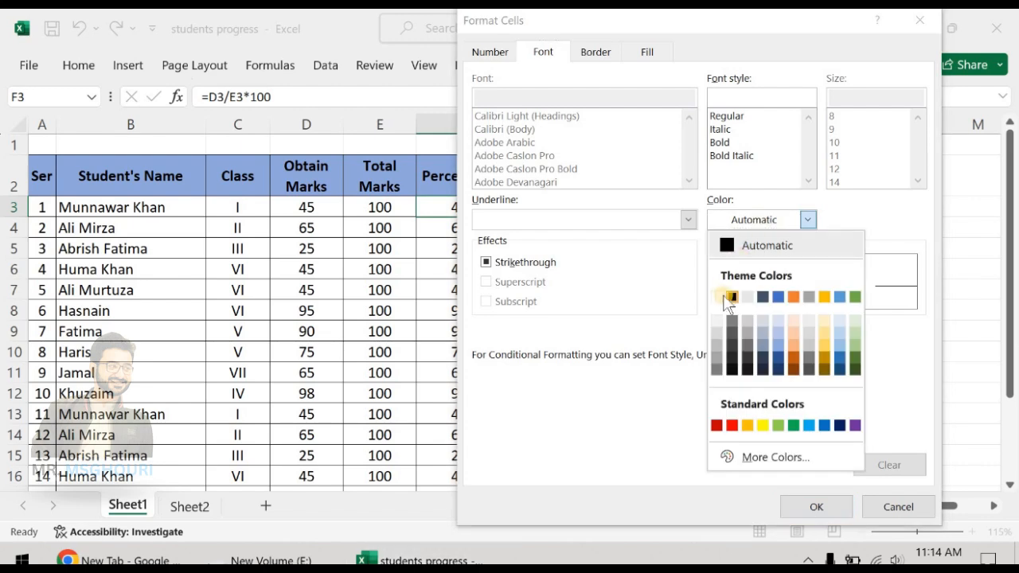
pyautogui.click(717, 297)
pyautogui.click(818, 508)
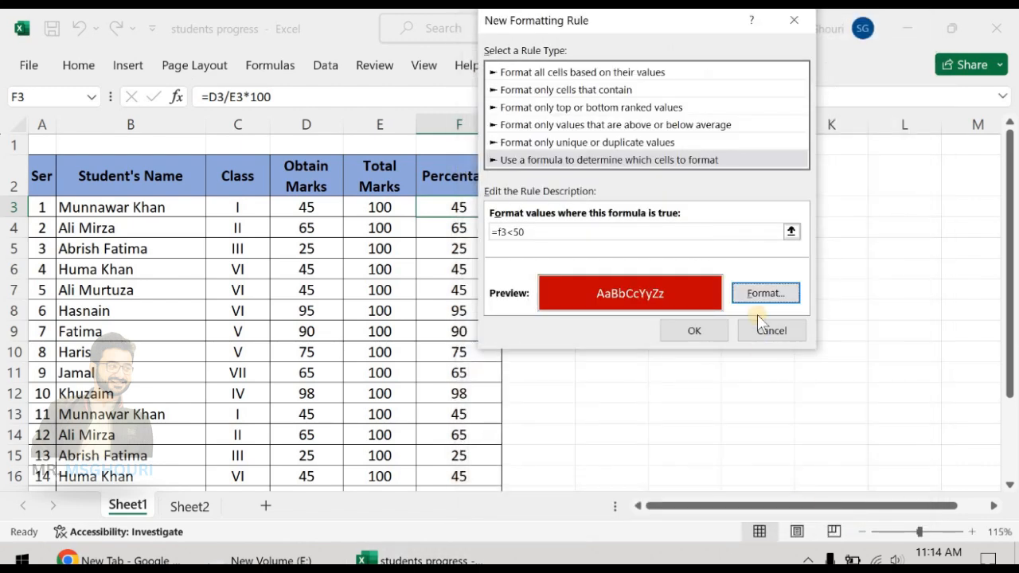
pyautogui.click(709, 331)
pyautogui.click(797, 308)
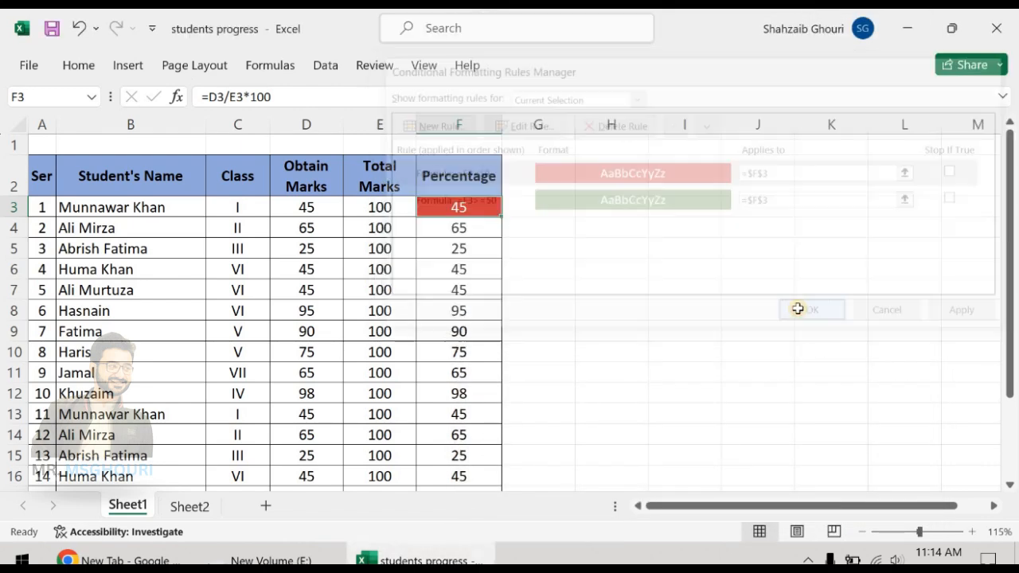
pyautogui.click(610, 309)
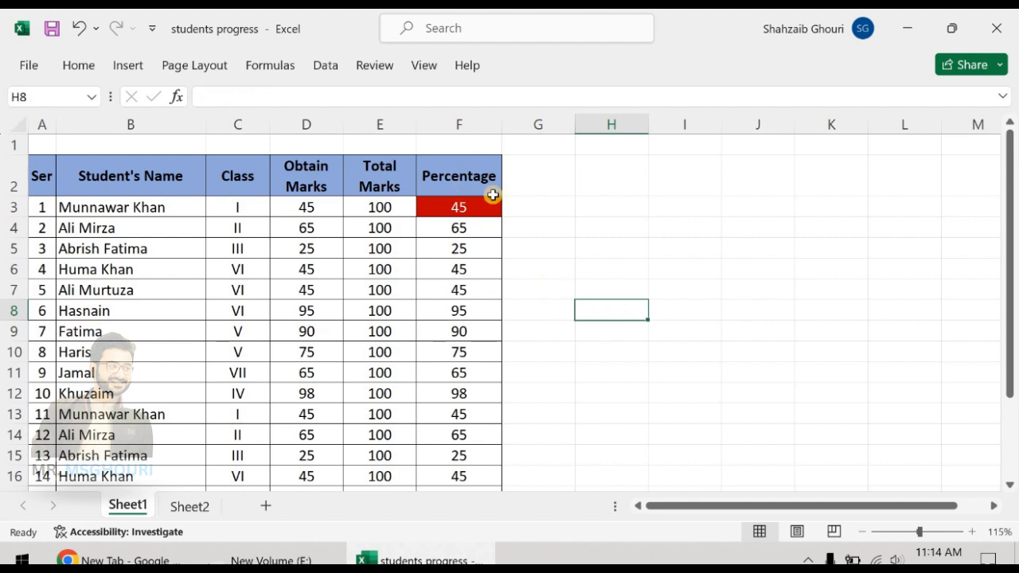
# Try obtained marks of 46, 48 and 50 in D3 to test both rules on F3.
pyautogui.click(462, 208)
pyautogui.click(333, 212)
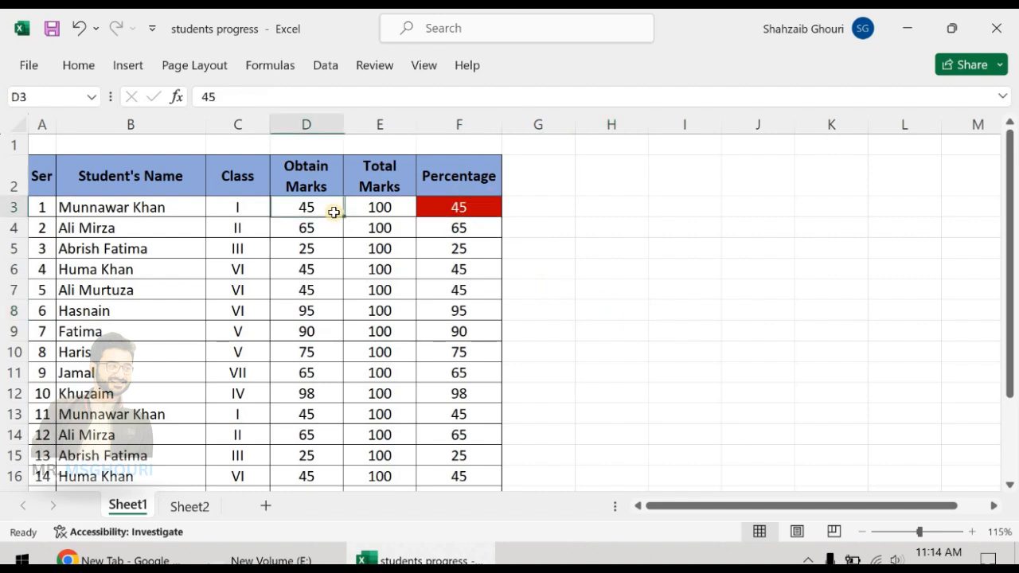
pyautogui.write('46')
pyautogui.press('Return')
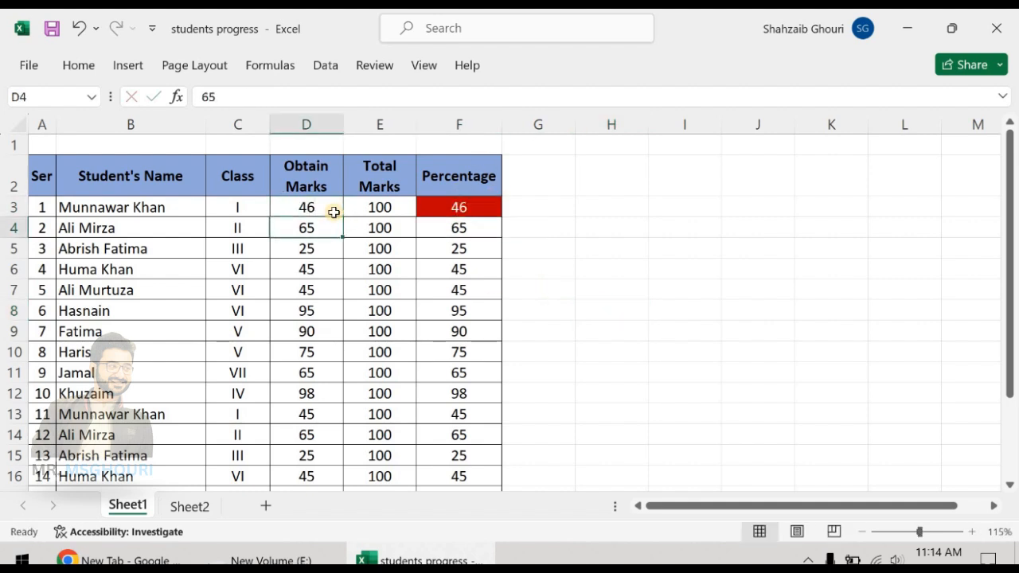
pyautogui.click(333, 212)
pyautogui.write('48')
pyautogui.press('Return')
pyautogui.click(334, 212)
pyautogui.write('50')
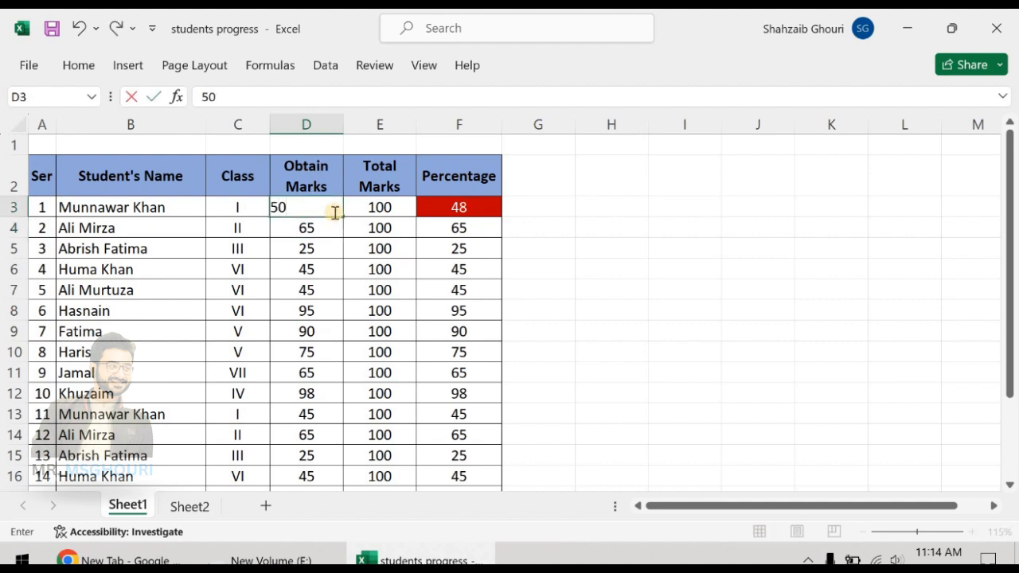
pyautogui.press('Return')
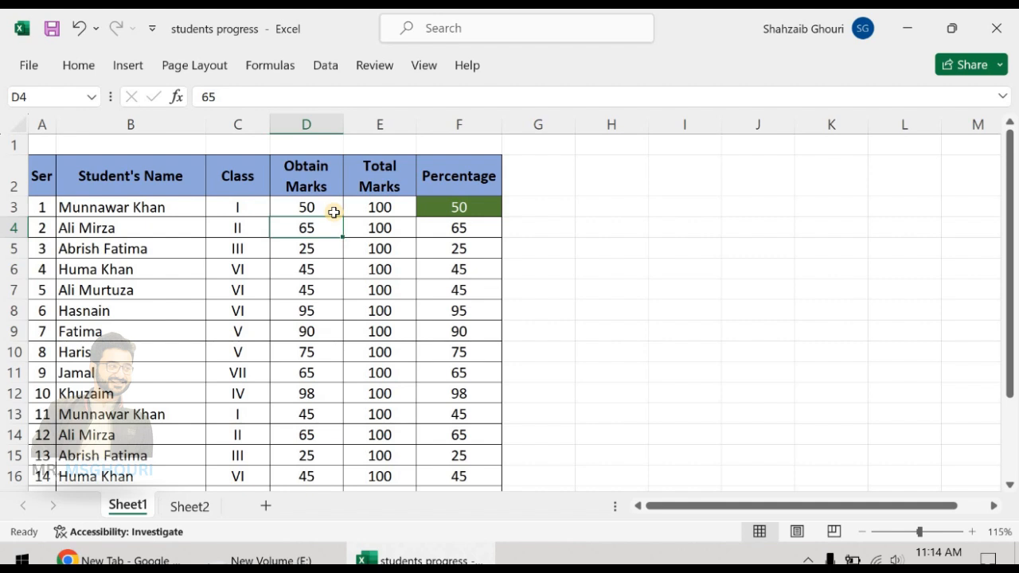
# Set the obtained marks in D3 to 49.99 to test the rules just below the threshold.
pyautogui.click(333, 211)
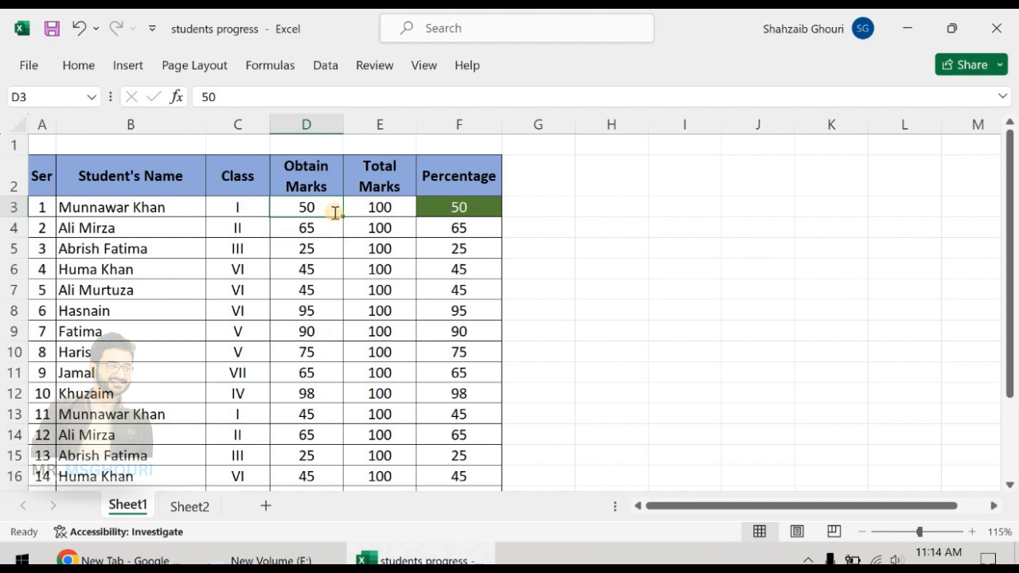
pyautogui.write('49.99')
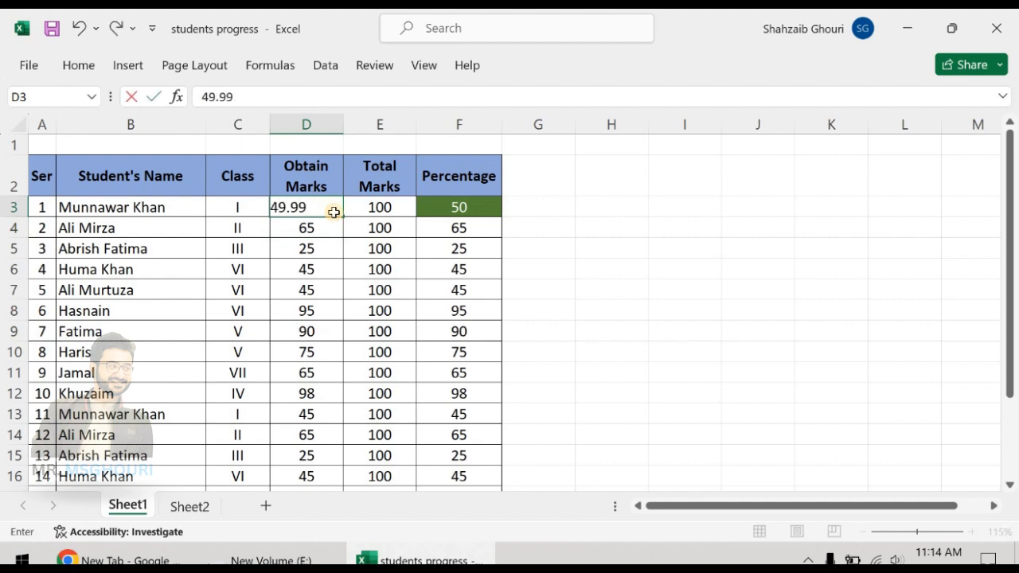
pyautogui.press('Return')
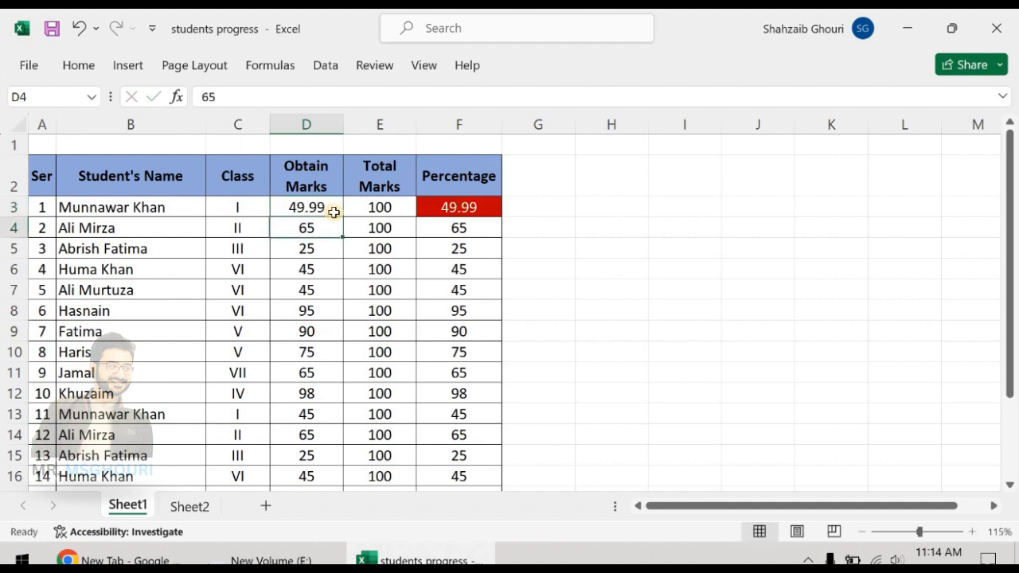
pyautogui.click(334, 211)
# Copy the conditional formatting of F3 to the remaining percentages from F4 downward with Format Painter.
pyautogui.click(446, 209)
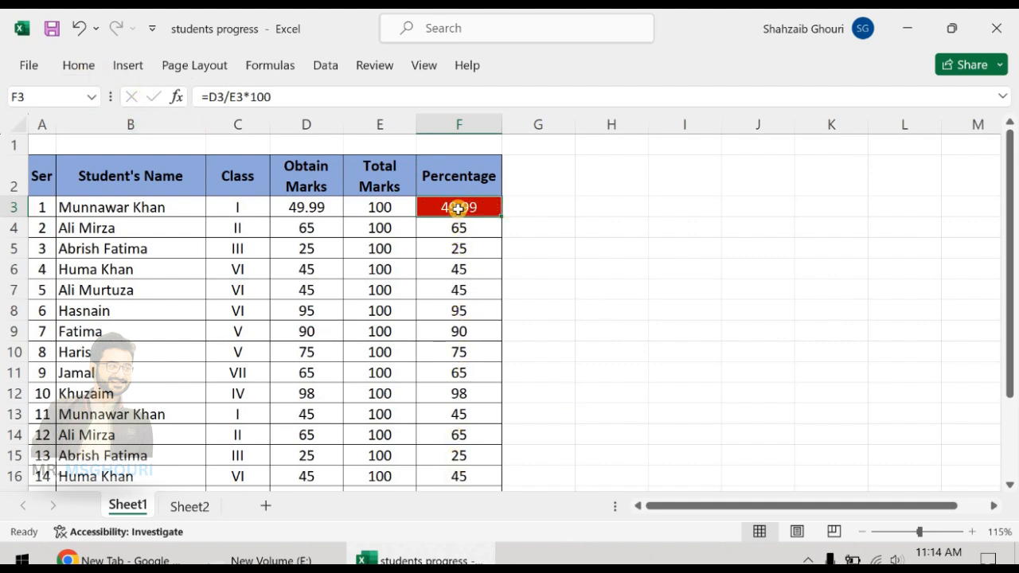
pyautogui.click(83, 66)
pyautogui.click(457, 208)
pyautogui.doubleClick(83, 66)
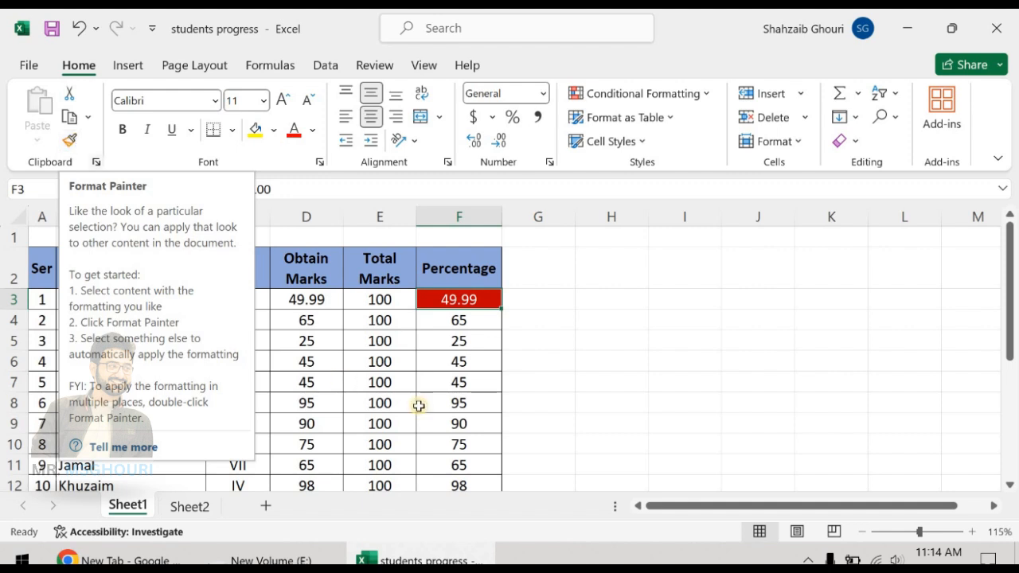
pyautogui.click(75, 138)
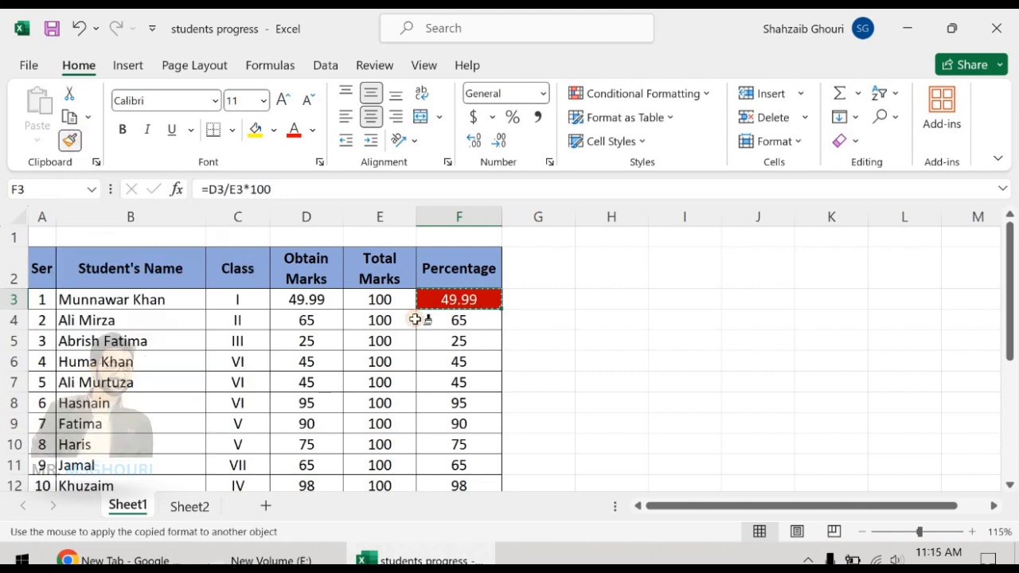
pyautogui.moveTo(459, 320); pyautogui.dragTo(454, 467)
pyautogui.click(465, 380)
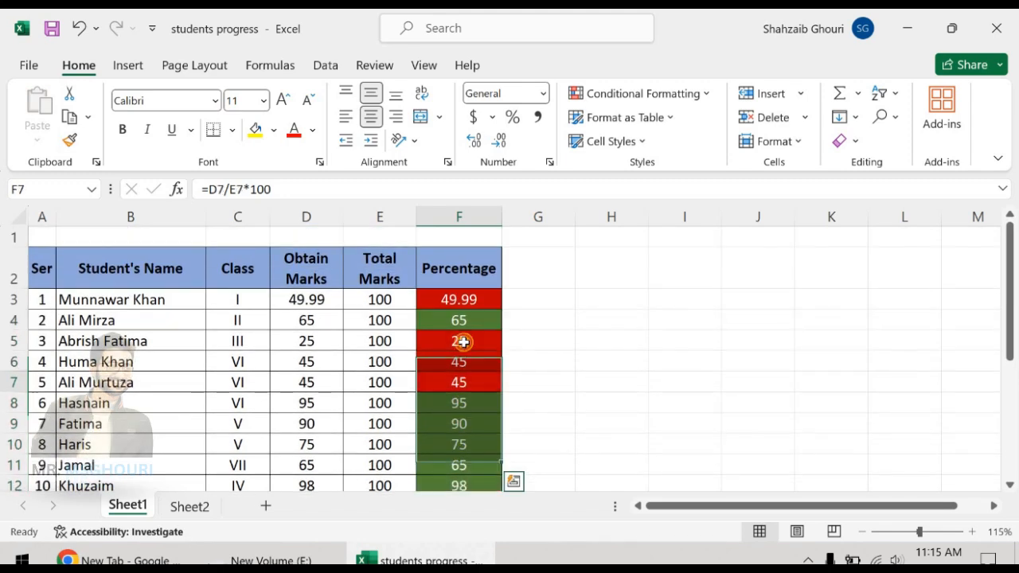
# Test the copied rules by setting the obtained marks in D12 to 49, then to 50.
pyautogui.scroll(-2, 485, 369)
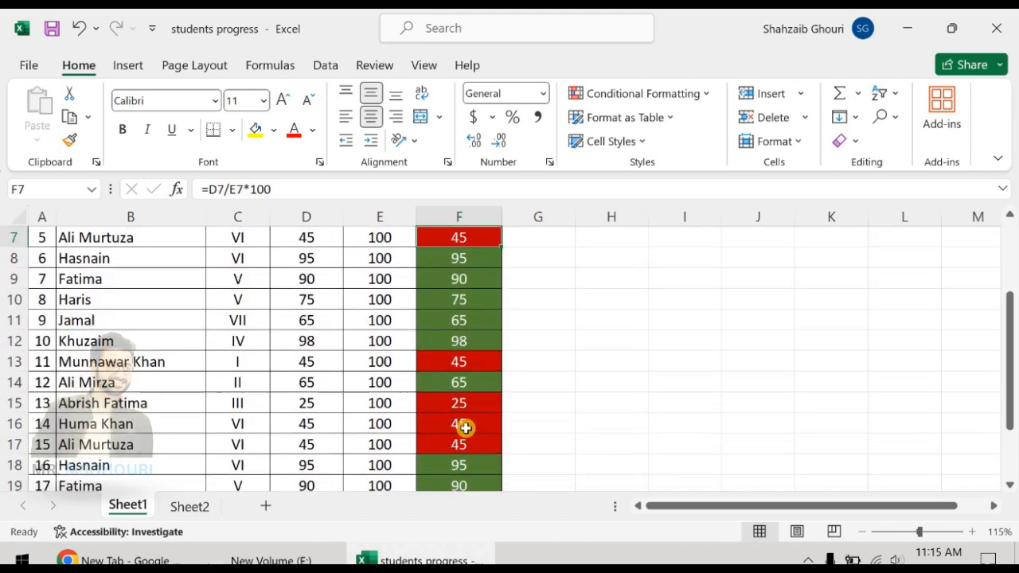
pyautogui.click(334, 348)
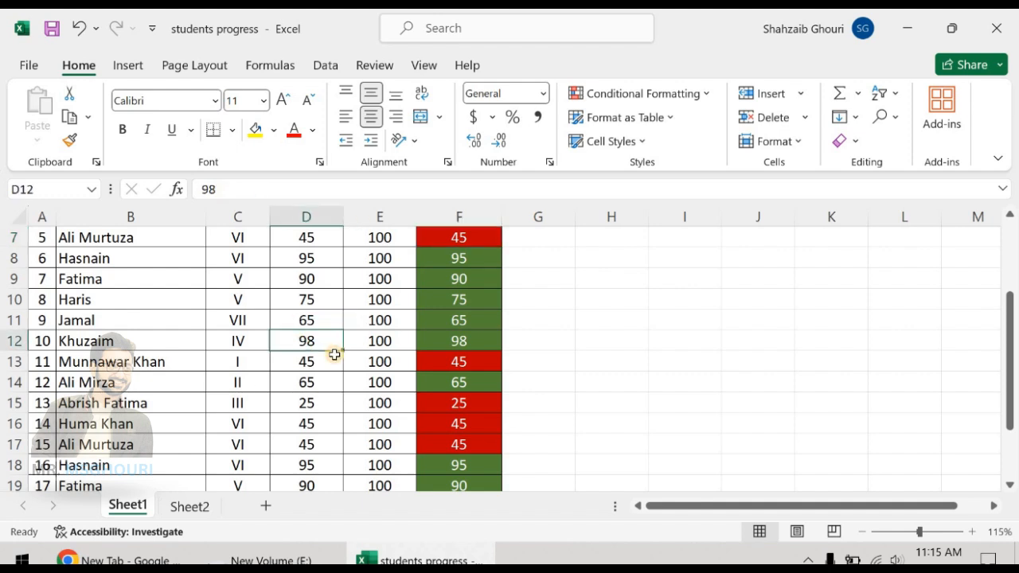
pyautogui.write('49')
pyautogui.press('Return')
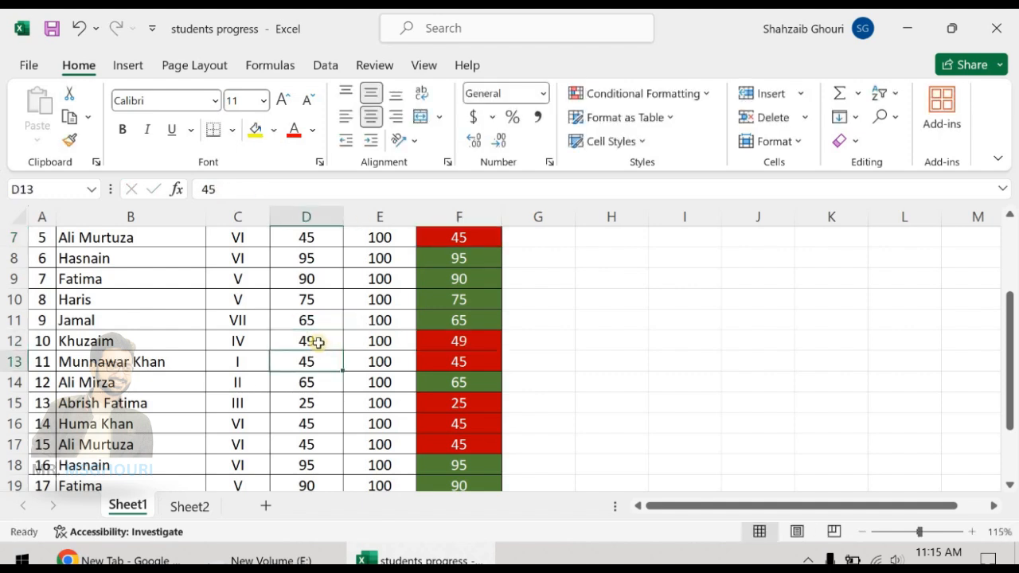
pyautogui.click(319, 342)
pyautogui.write('50')
pyautogui.press('Return')
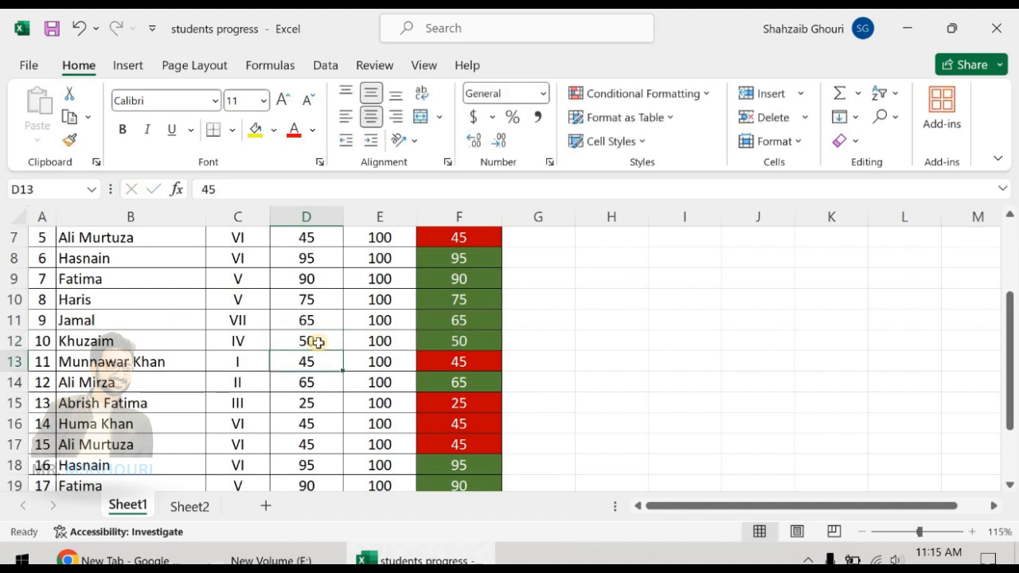